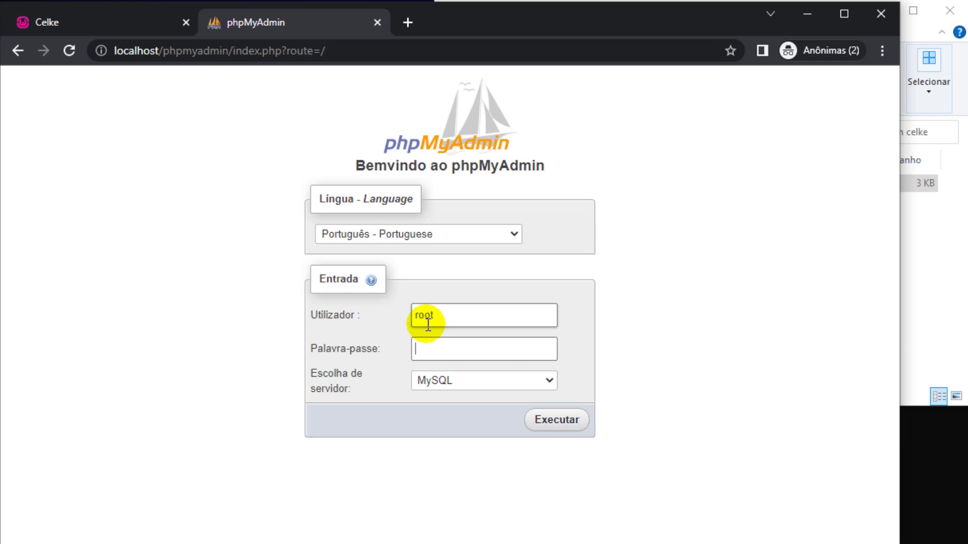
Log in to phpMyAdmin with MySQL as the server.
{"action": "left_click", "coordinate": [418, 348]}
{"action": "left_click", "coordinate": [431, 380]}
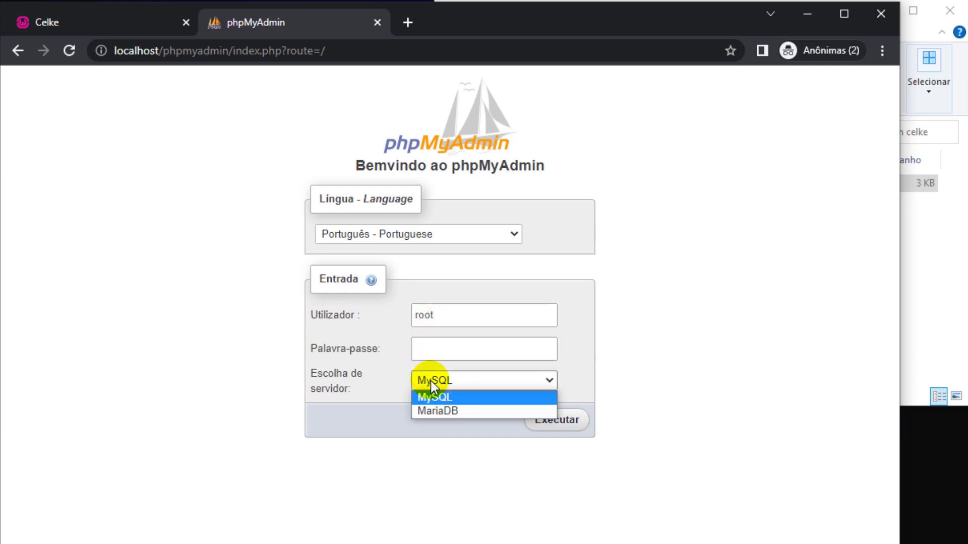
{"action": "left_click", "coordinate": [430, 380]}
{"action": "left_click", "coordinate": [544, 420]}
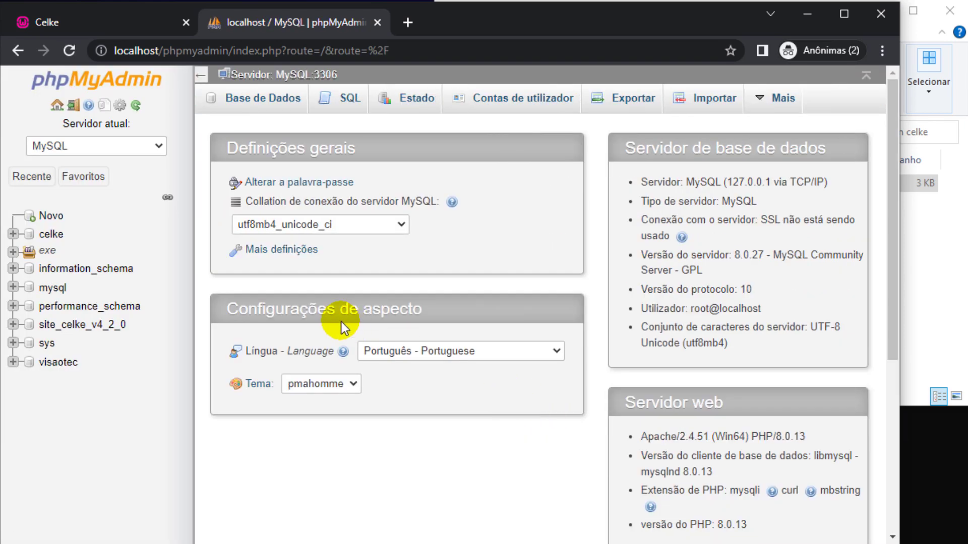
Drop the existing celke database from the databases list.
{"action": "left_click", "coordinate": [259, 98]}
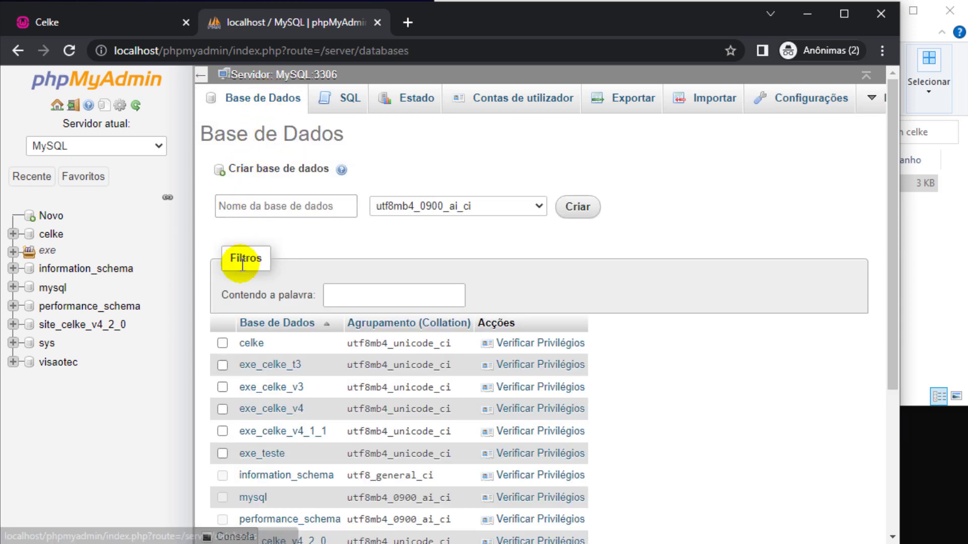
{"action": "left_click", "coordinate": [224, 344]}
{"action": "scroll", "coordinate": [383, 348], "scroll_direction": "down", "scroll_amount": 4}
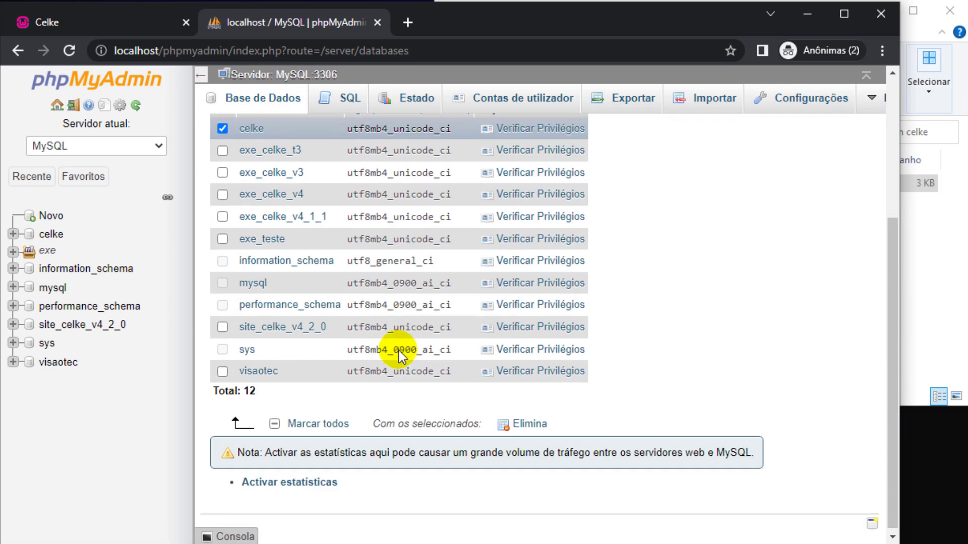
{"action": "left_click", "coordinate": [520, 422]}
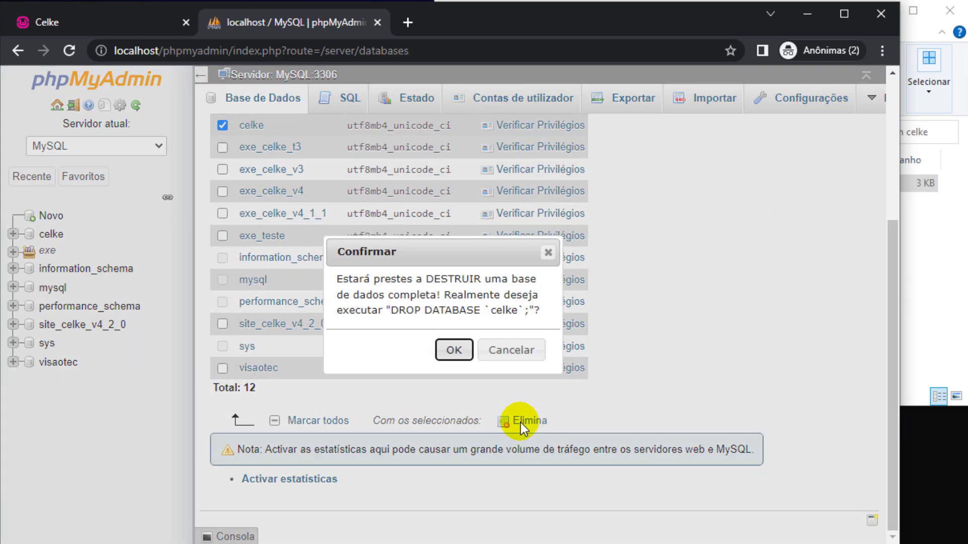
{"action": "left_click", "coordinate": [454, 349]}
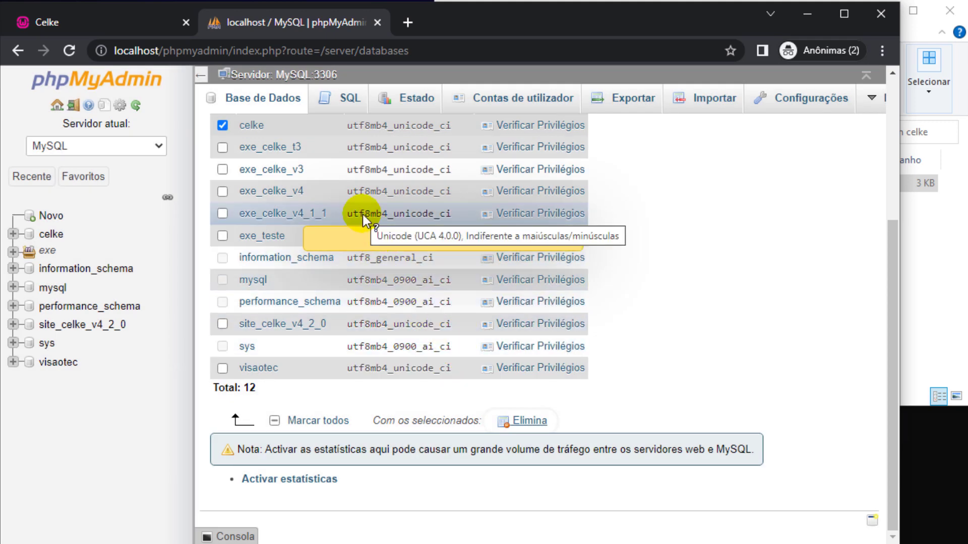
Create a new celke database with utf8mb4_unicode_ci collation.
{"action": "left_click", "coordinate": [328, 207]}
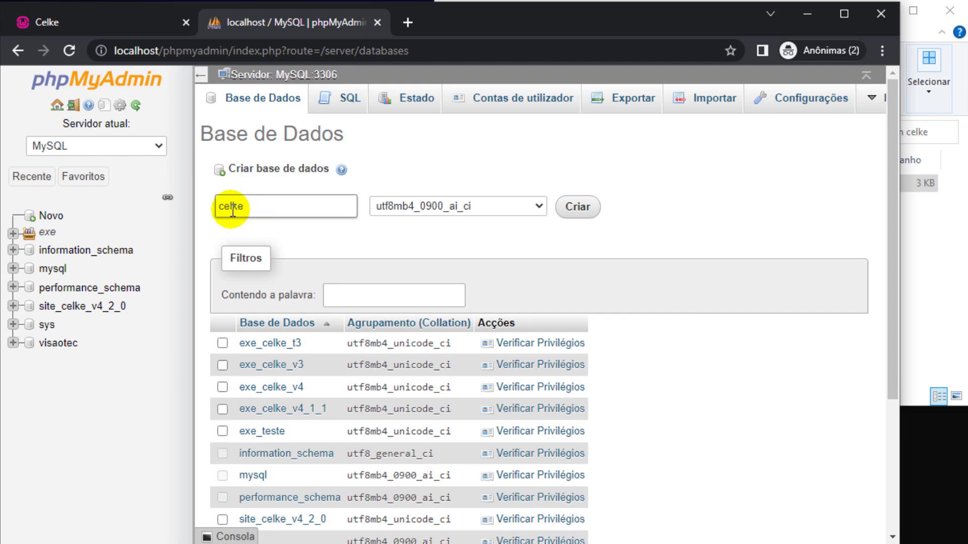
{"action": "left_click", "coordinate": [453, 207]}
{"action": "scroll", "coordinate": [459, 298], "scroll_direction": "down", "scroll_amount": 15}
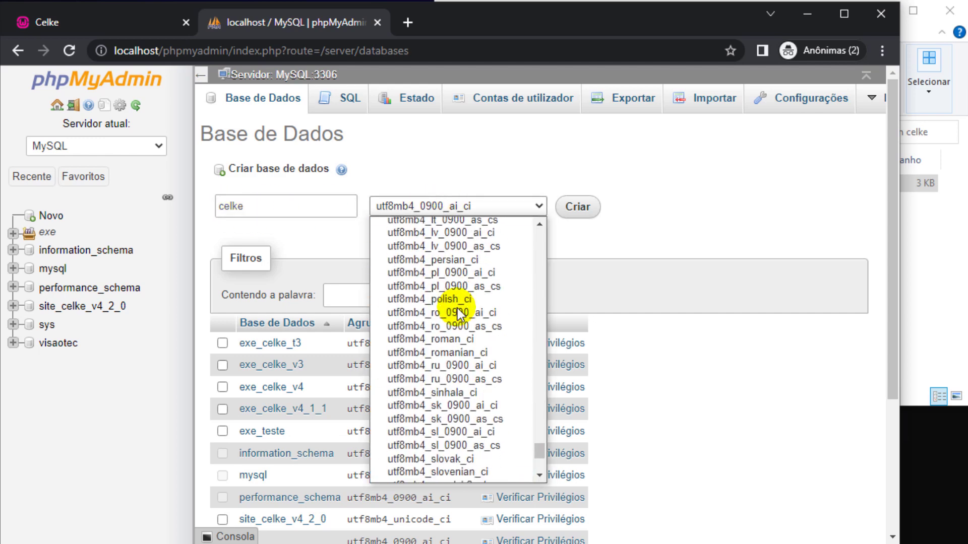
{"action": "scroll", "coordinate": [460, 313], "scroll_direction": "down", "scroll_amount": 5}
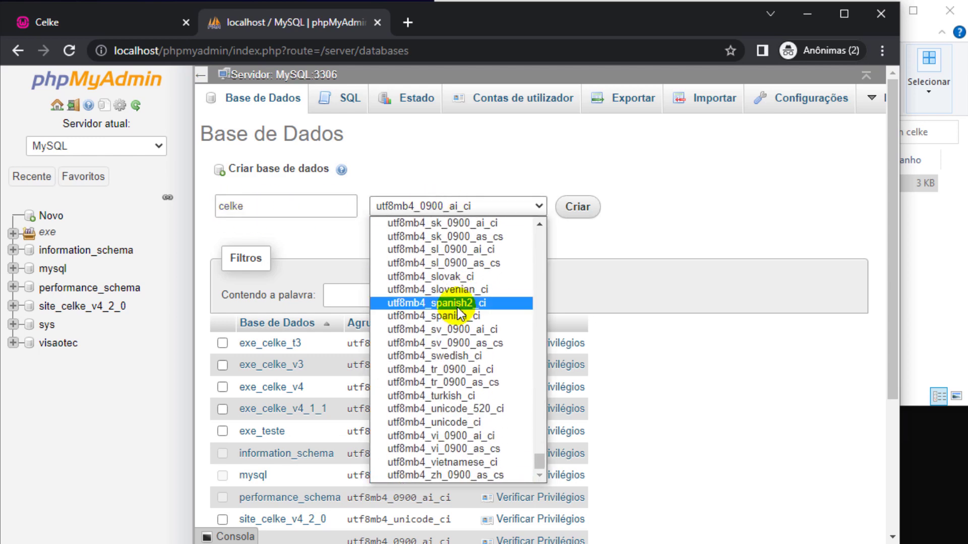
{"action": "left_click", "coordinate": [418, 423]}
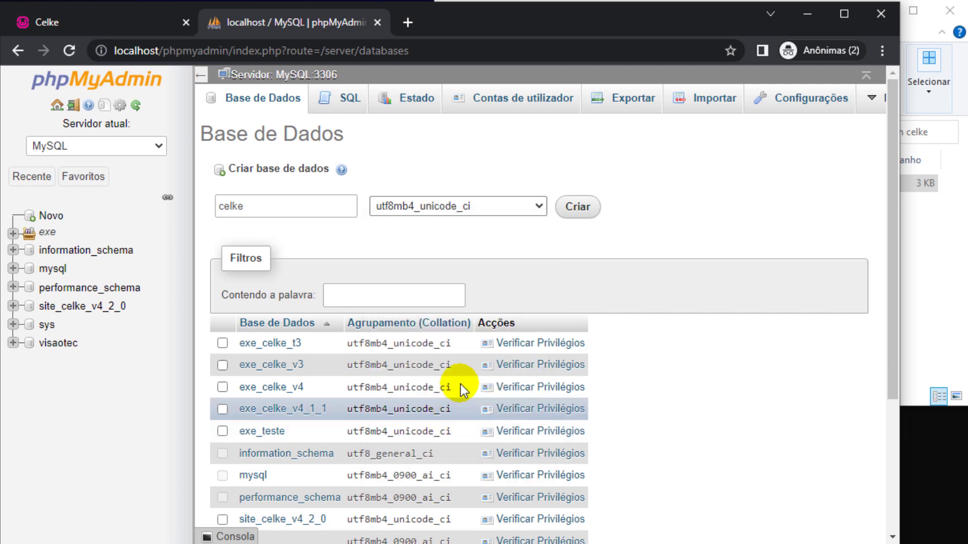
{"action": "left_click", "coordinate": [580, 221]}
{"action": "left_click", "coordinate": [408, 212]}
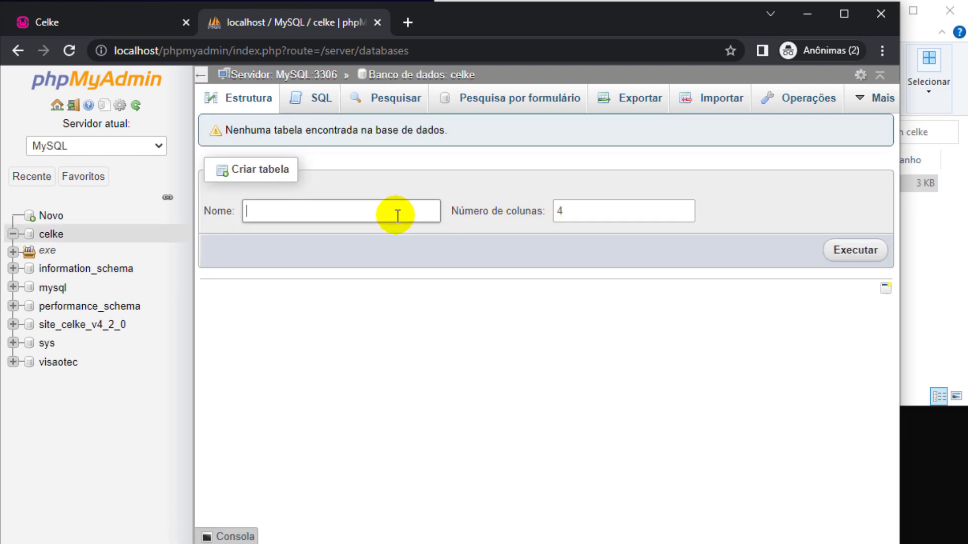
Start a four-column usuarios table with id as an auto-increment PRIMARY key.
{"action": "type", "text": "usuarios"}
{"action": "left_click", "coordinate": [834, 255]}
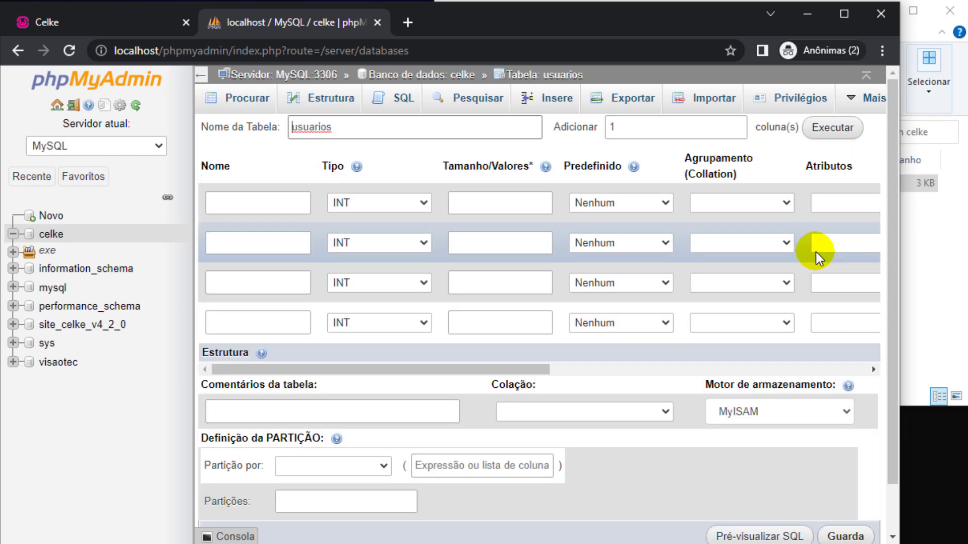
{"action": "left_click", "coordinate": [270, 207]}
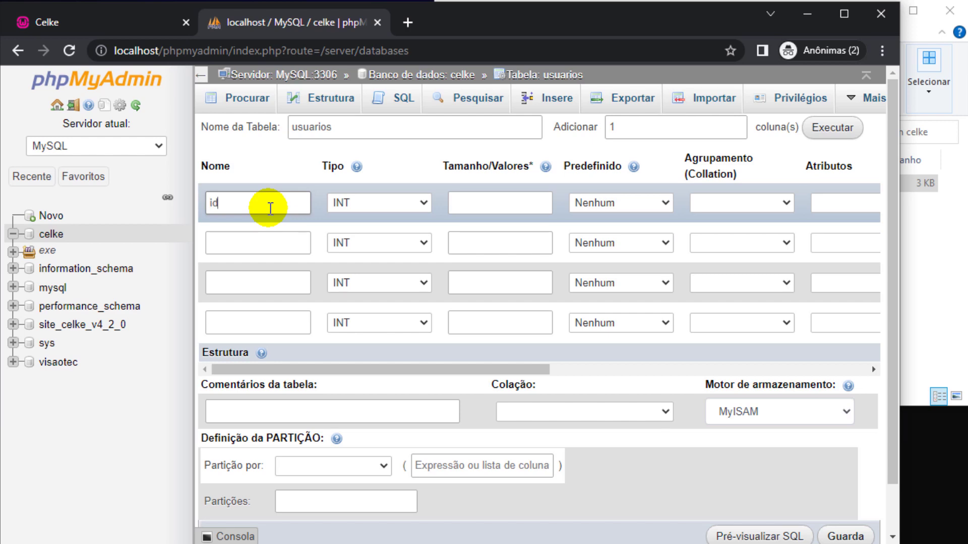
{"action": "type", "text": "id"}
{"action": "left_click", "coordinate": [201, 75]}
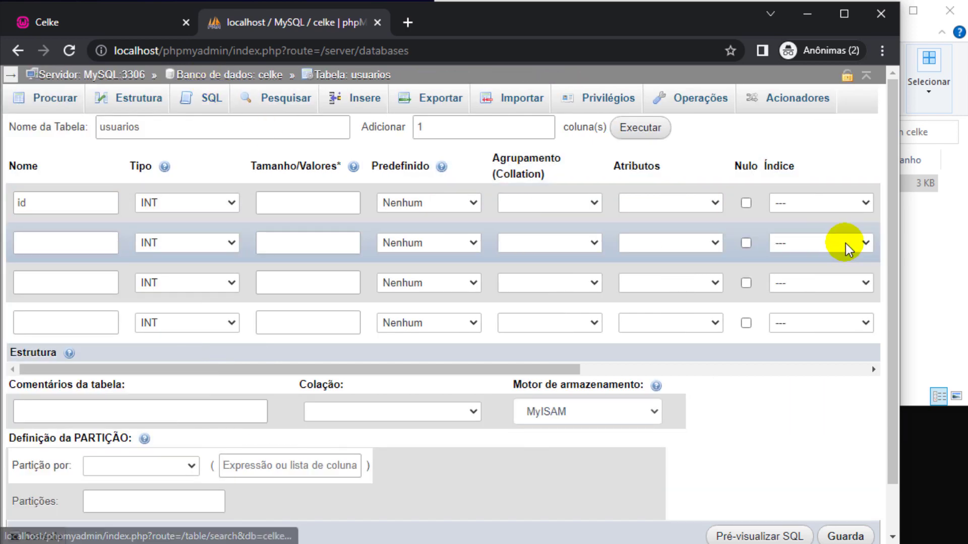
{"action": "left_click", "coordinate": [826, 204]}
{"action": "left_click", "coordinate": [804, 232]}
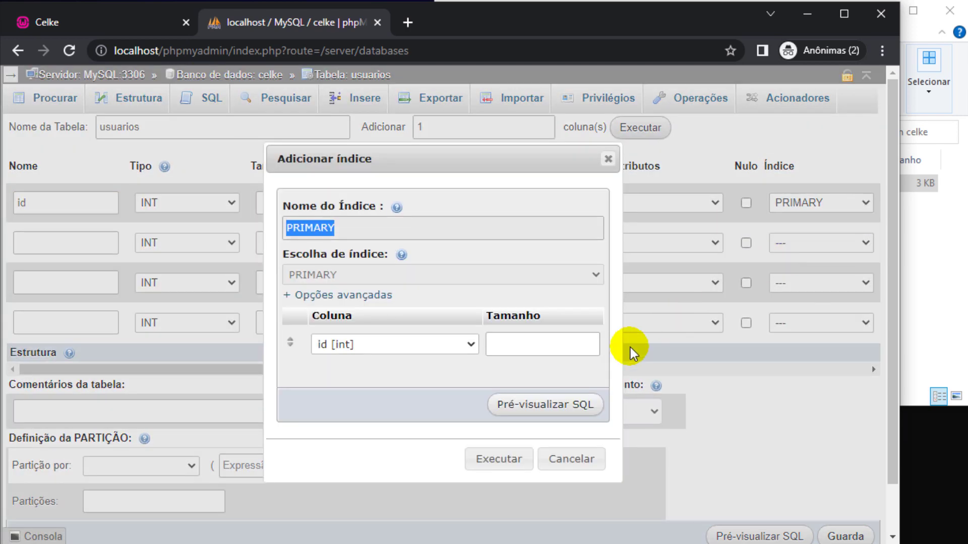
{"action": "left_click", "coordinate": [531, 459]}
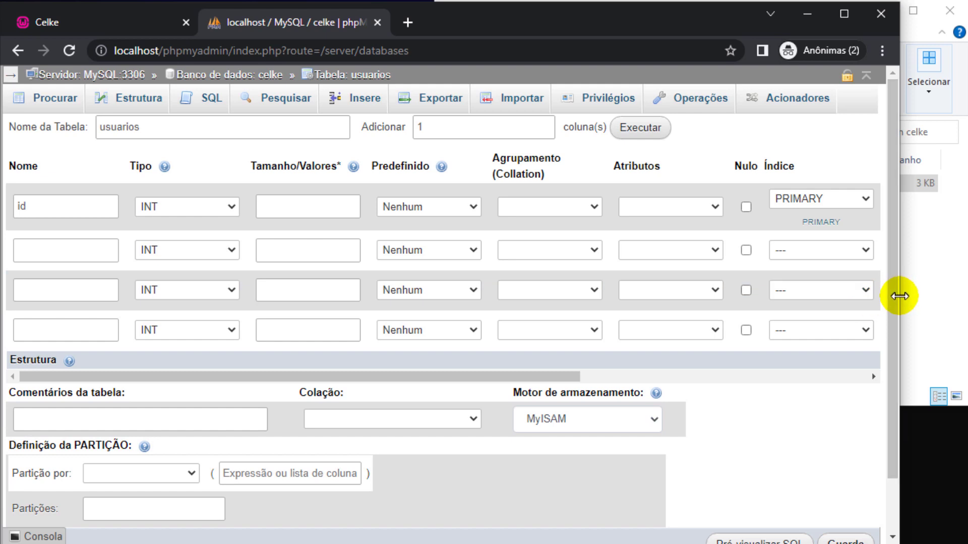
{"action": "left_click_drag", "start_coordinate": [899, 296], "coordinate": [924, 296]}
{"action": "left_click", "coordinate": [895, 207]}
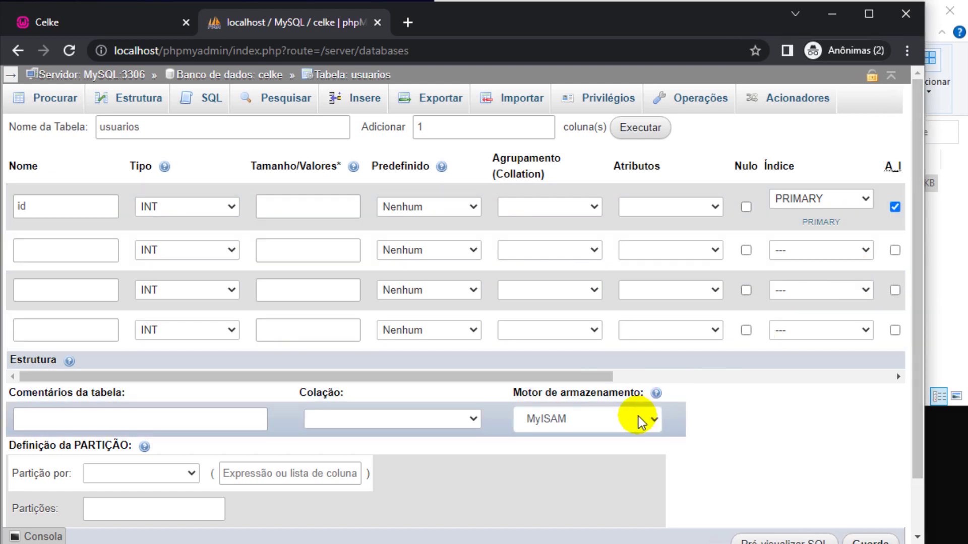
{"action": "left_click", "coordinate": [640, 422]}
{"action": "left_click", "coordinate": [558, 380]}
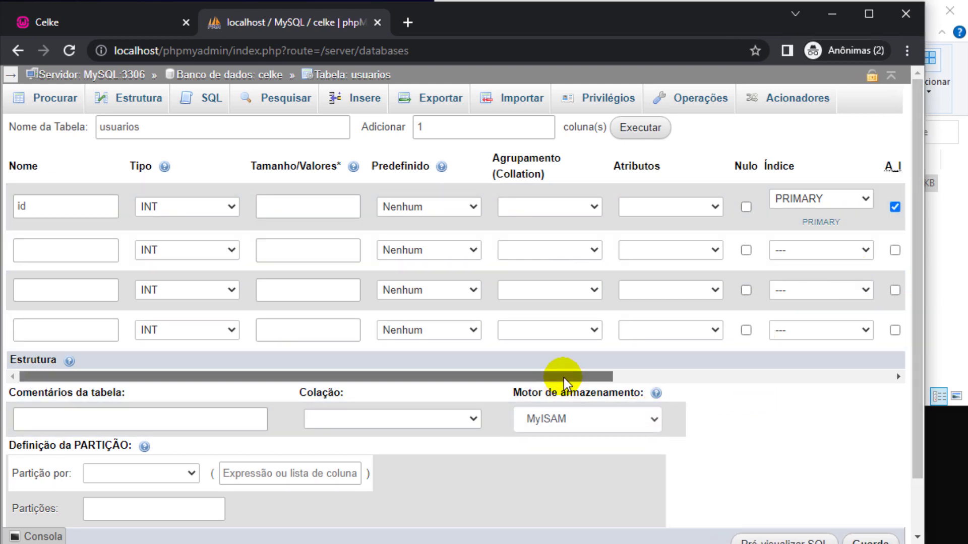
Add nome and email columns as VARCHAR(220).
{"action": "left_click", "coordinate": [108, 247]}
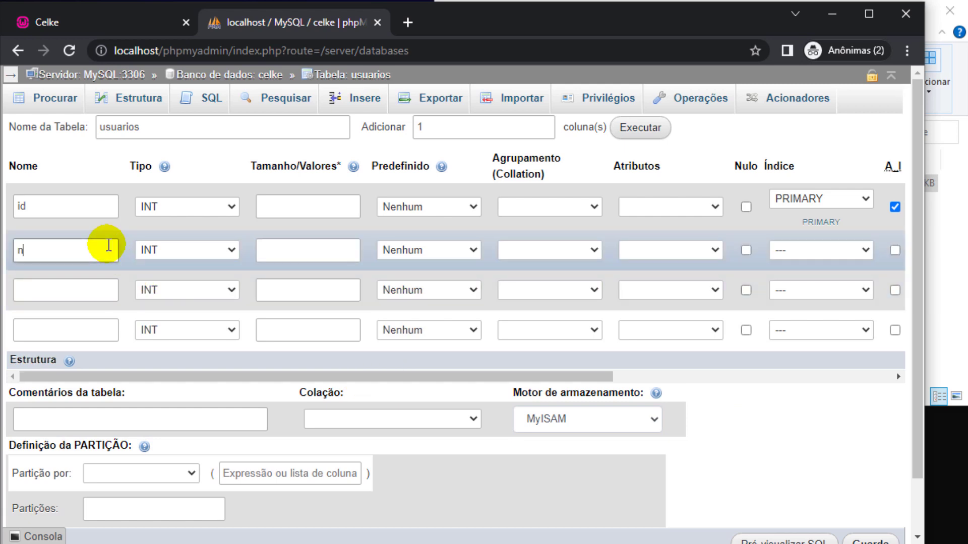
{"action": "type", "text": "nome"}
{"action": "key", "text": "Tab"}
{"action": "key", "text": "v"}
{"action": "key", "text": "Tab"}
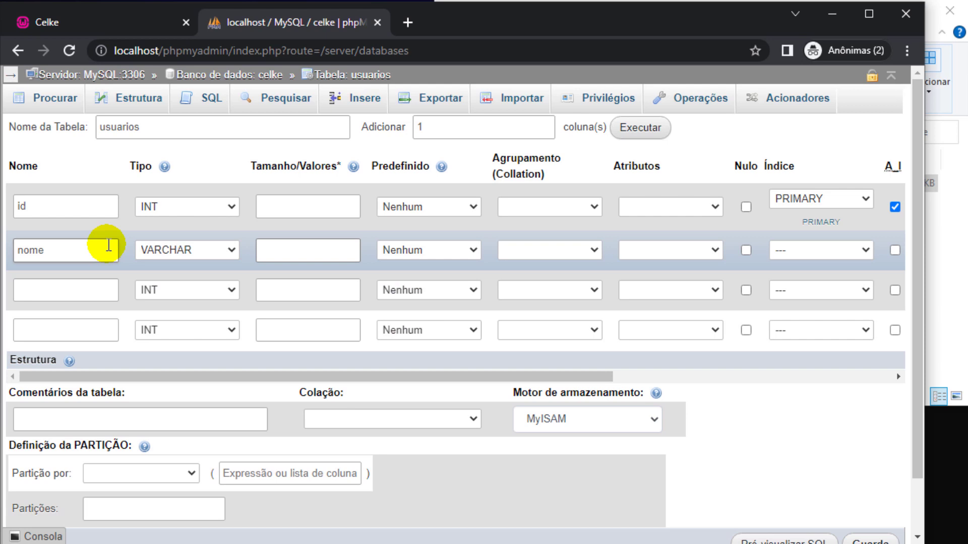
{"action": "type", "text": "220"}
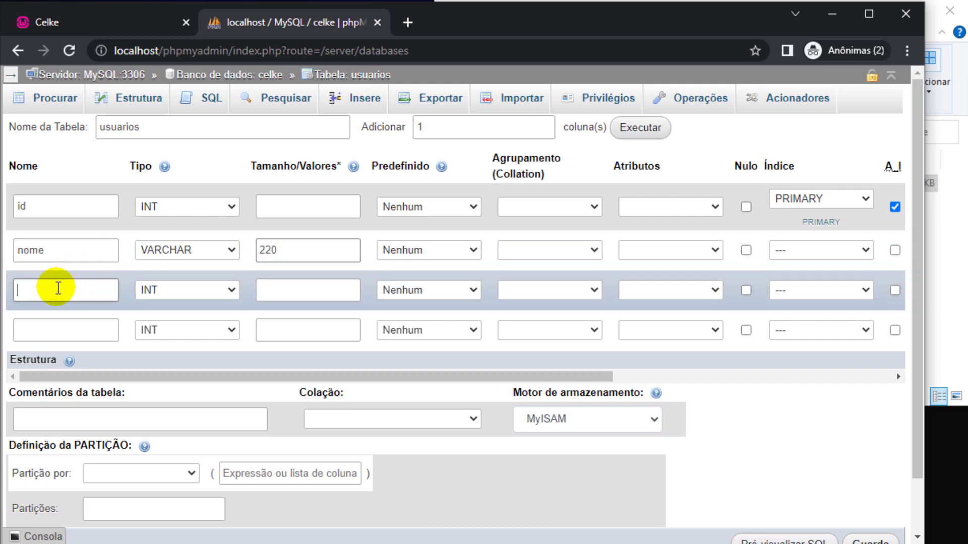
{"action": "left_click", "coordinate": [58, 288]}
{"action": "type", "text": "email"}
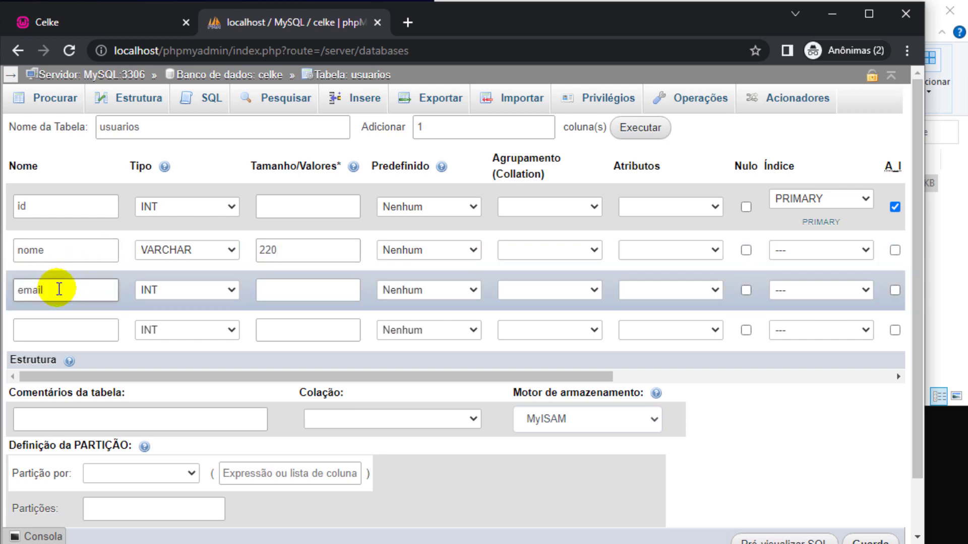
{"action": "key", "text": "Tab"}
{"action": "key", "text": "v"}
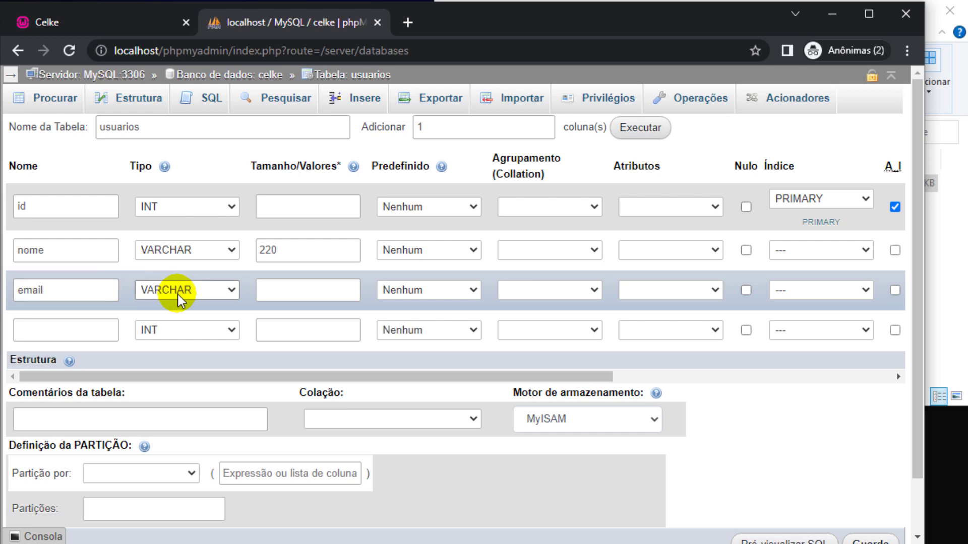
{"action": "key", "text": "Tab"}
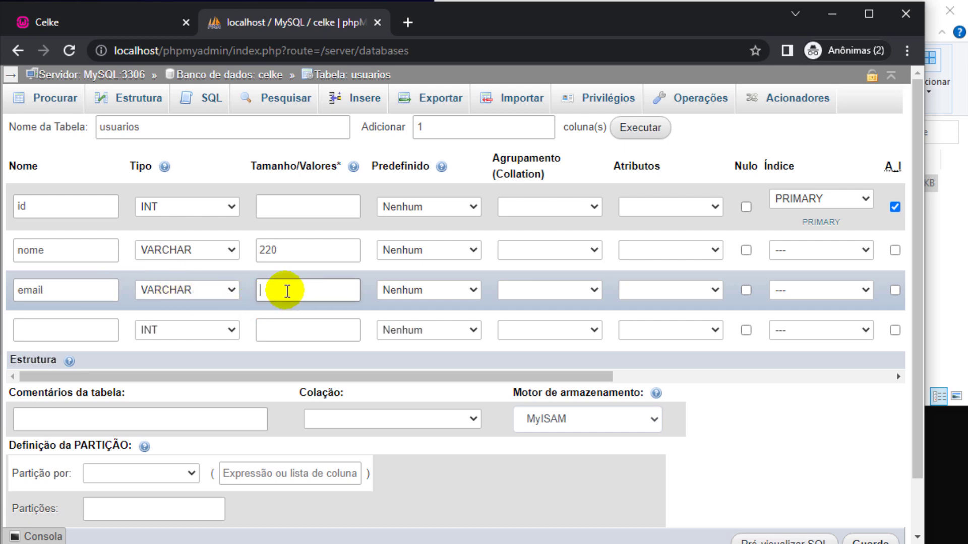
Set the storage engine to InnoDB and save the usuarios table.
{"action": "left_click", "coordinate": [656, 421]}
{"action": "left_click", "coordinate": [554, 493]}
{"action": "scroll", "coordinate": [703, 489], "scroll_direction": "down", "scroll_amount": 2}
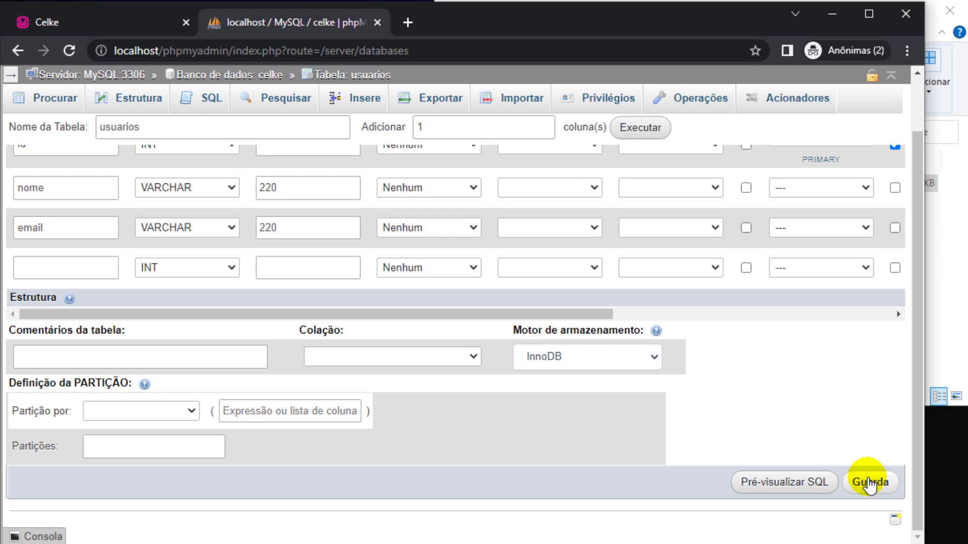
{"action": "left_click", "coordinate": [869, 483]}
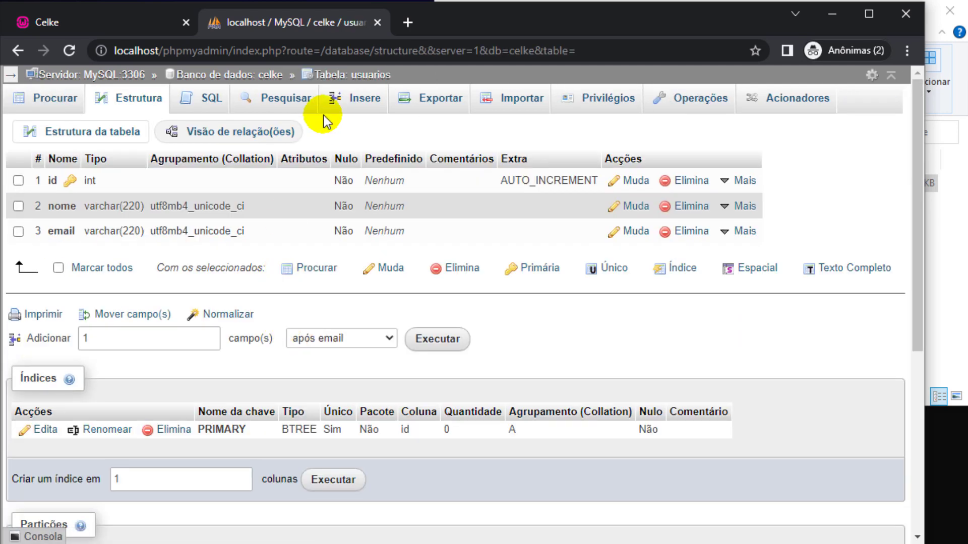
In the Insere form, enter names and celke.com.br e-mail addresses for the first two users.
{"action": "left_click", "coordinate": [355, 98]}
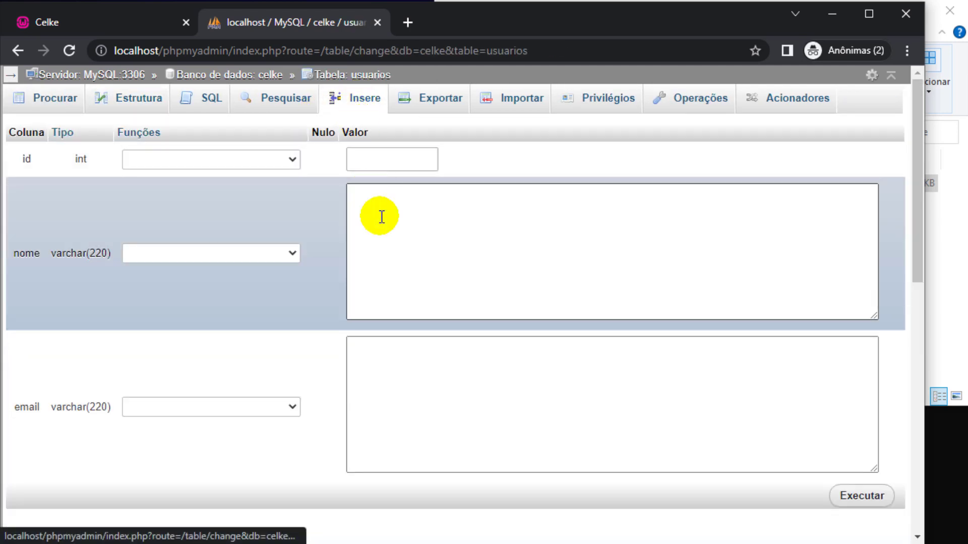
{"action": "left_click", "coordinate": [411, 252]}
{"action": "type", "text": "Cesar"}
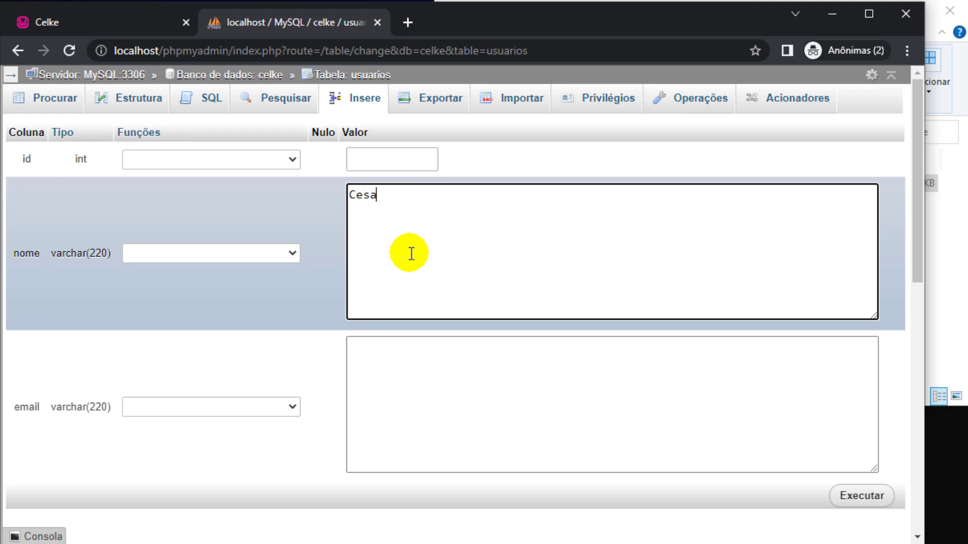
{"action": "left_click", "coordinate": [407, 362]}
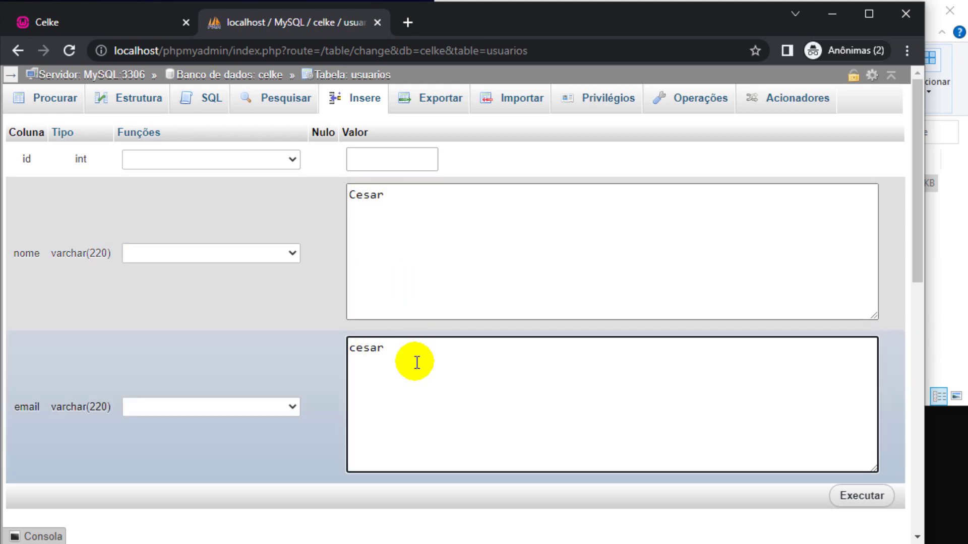
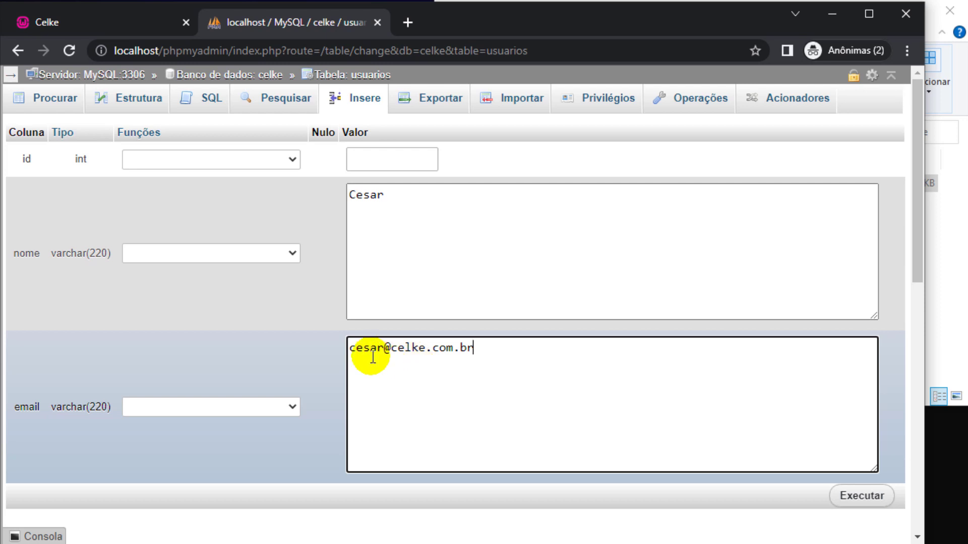
{"action": "left_click_drag", "start_coordinate": [383, 347], "coordinate": [488, 342]}
{"action": "scroll", "coordinate": [570, 449], "scroll_direction": "down", "scroll_amount": 6}
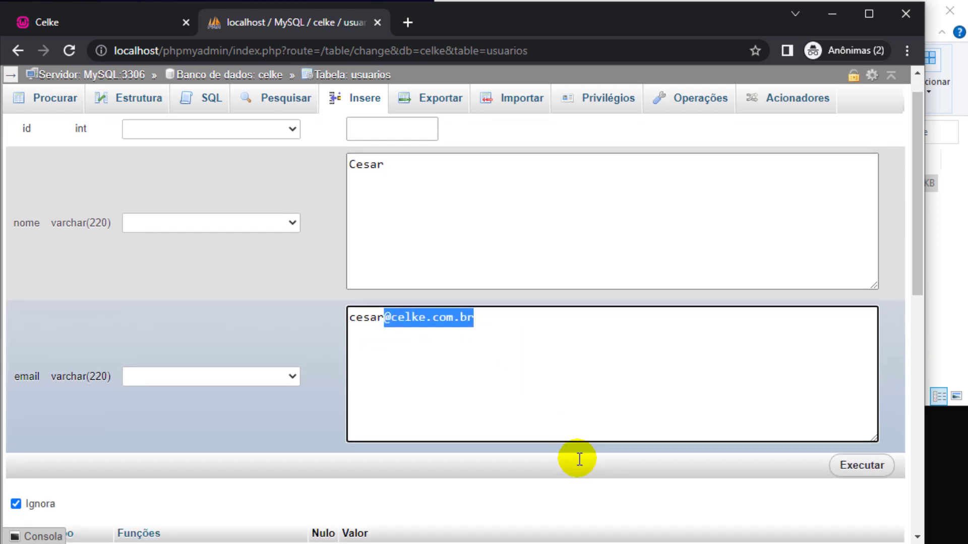
{"action": "left_click", "coordinate": [585, 357]}
{"action": "type", "text": "Kelly"}
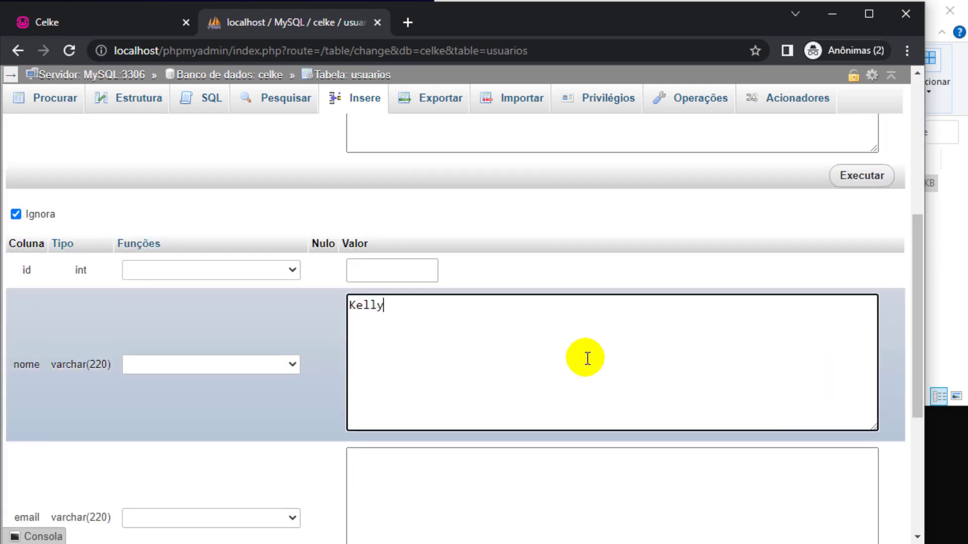
{"action": "scroll", "coordinate": [584, 363], "scroll_direction": "down", "scroll_amount": 5}
{"action": "left_click", "coordinate": [546, 296]}
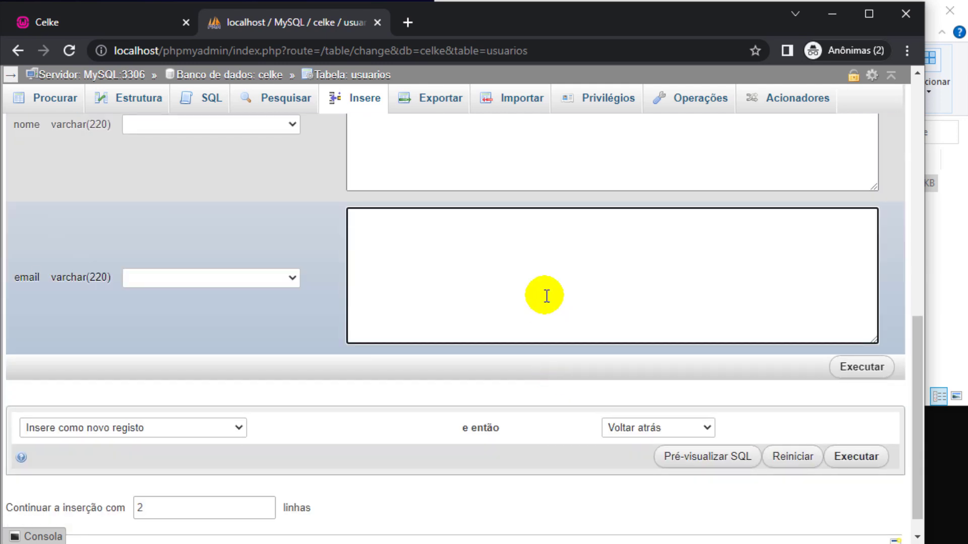
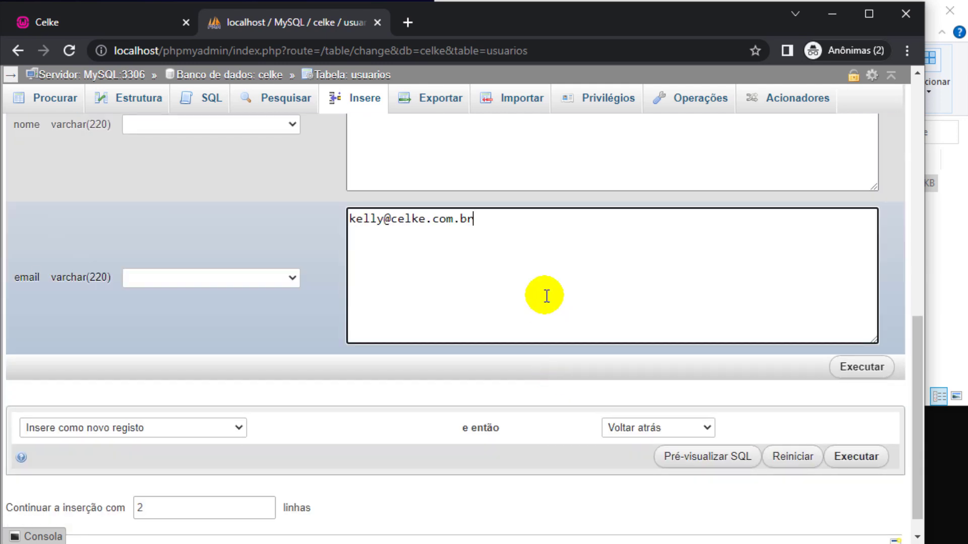
Add more insert rows and enter names and e-mails for the third and fourth users.
{"action": "left_click", "coordinate": [198, 517]}
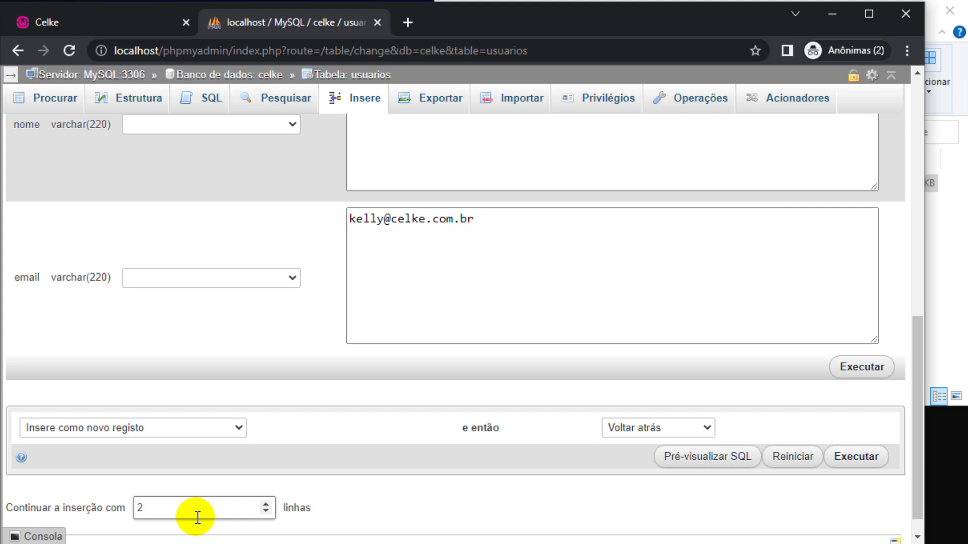
{"action": "left_click", "coordinate": [339, 516]}
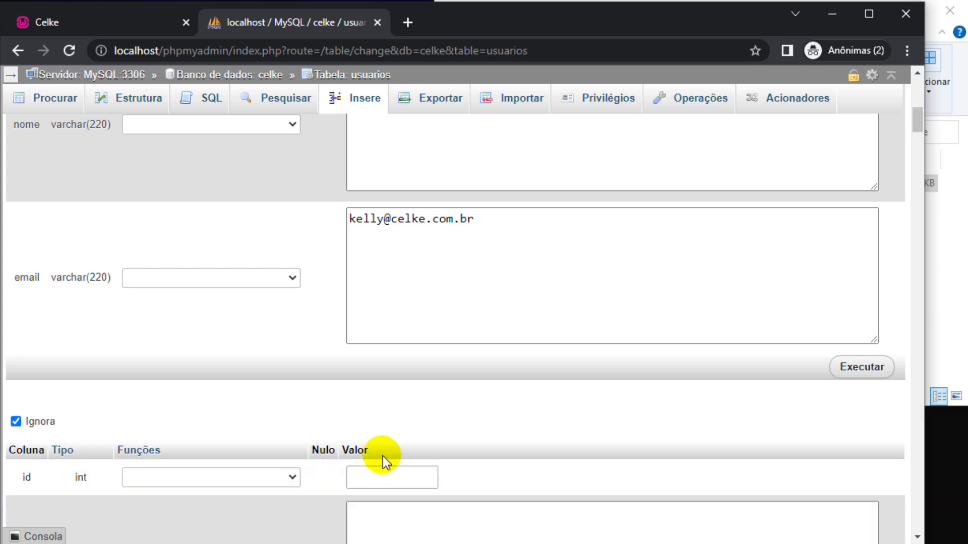
{"action": "scroll", "coordinate": [398, 428], "scroll_direction": "down", "scroll_amount": 4}
{"action": "left_click", "coordinate": [414, 327]}
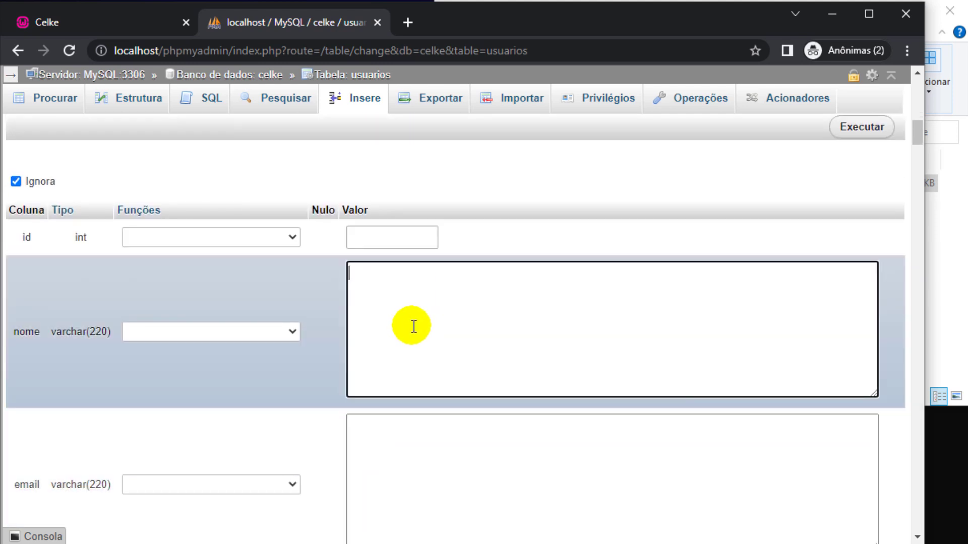
{"action": "type", "text": "Jessica"}
{"action": "scroll", "coordinate": [414, 327], "scroll_direction": "down", "scroll_amount": 3}
{"action": "left_click", "coordinate": [426, 333]}
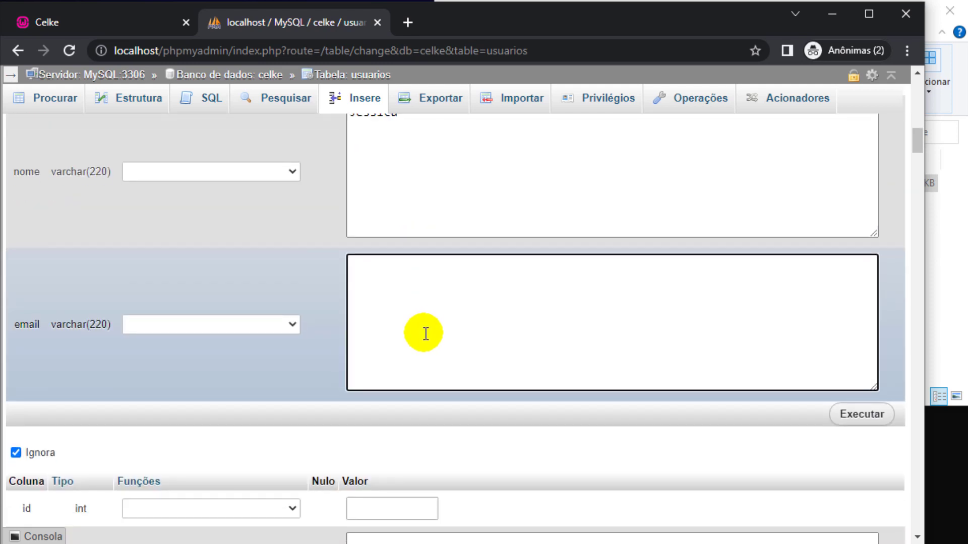
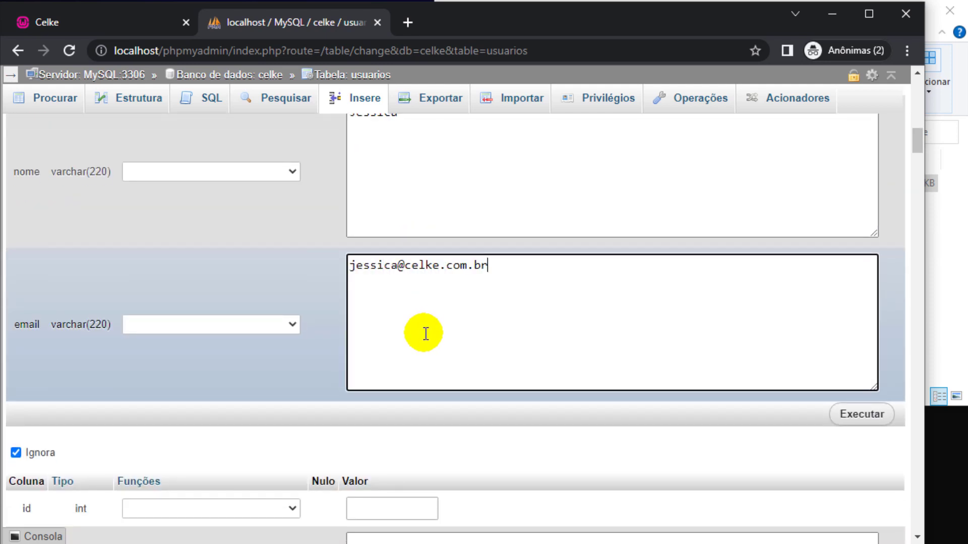
{"action": "scroll", "coordinate": [427, 340], "scroll_direction": "down", "scroll_amount": 3}
{"action": "scroll", "coordinate": [428, 347], "scroll_direction": "down", "scroll_amount": 3}
{"action": "left_click", "coordinate": [418, 293]}
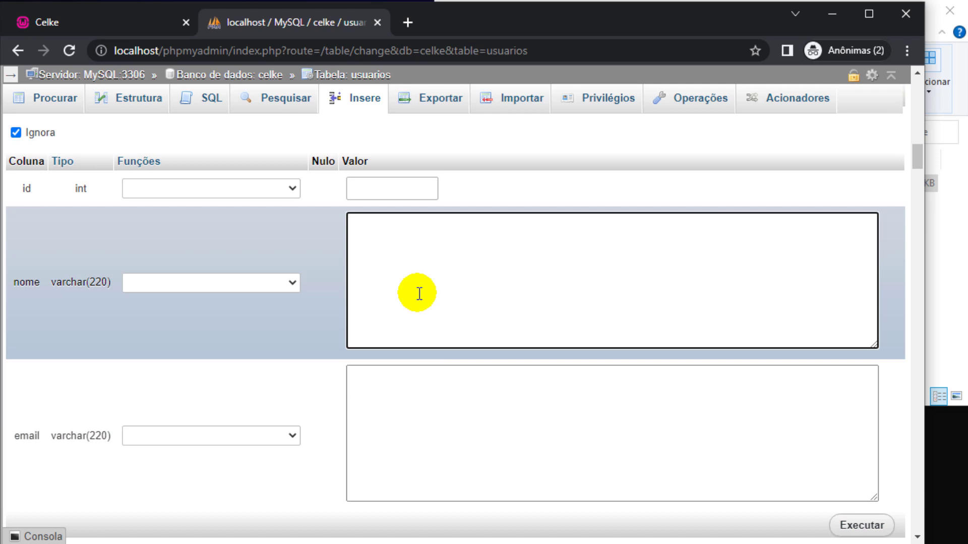
{"action": "type", "text": "Gabrielly"}
{"action": "key", "text": "Tab"}
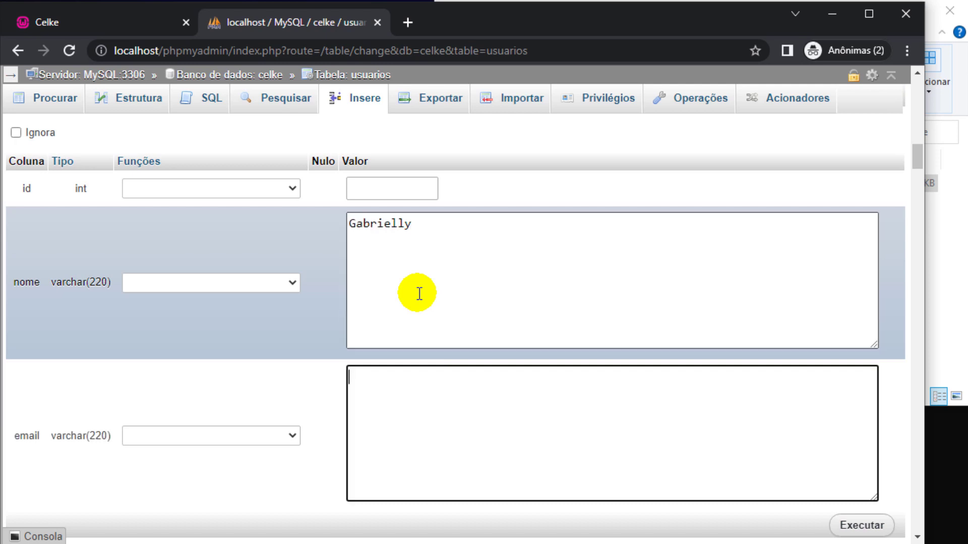
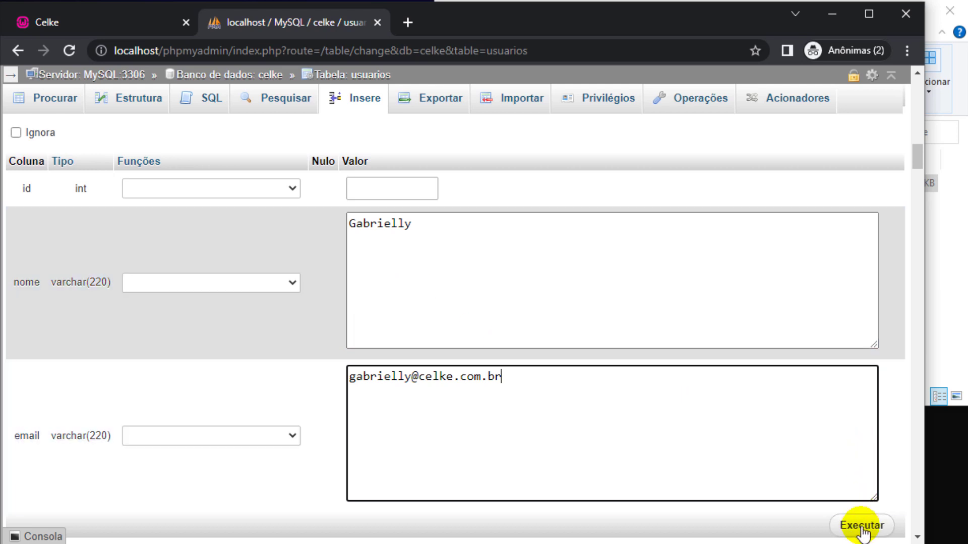
Submit the four user records, browse them, and return to the celke overview.
{"action": "left_click", "coordinate": [862, 533]}
{"action": "left_click", "coordinate": [862, 527]}
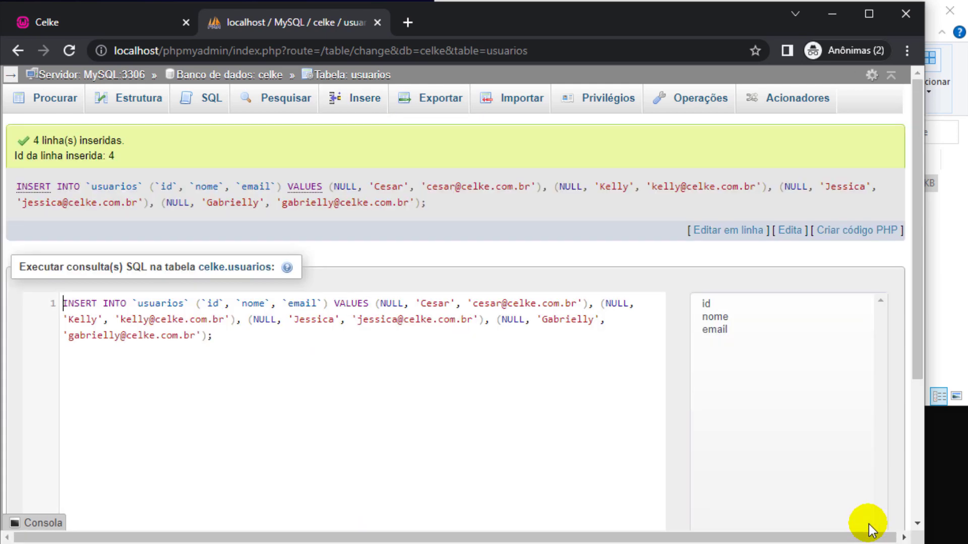
{"action": "left_click", "coordinate": [55, 98]}
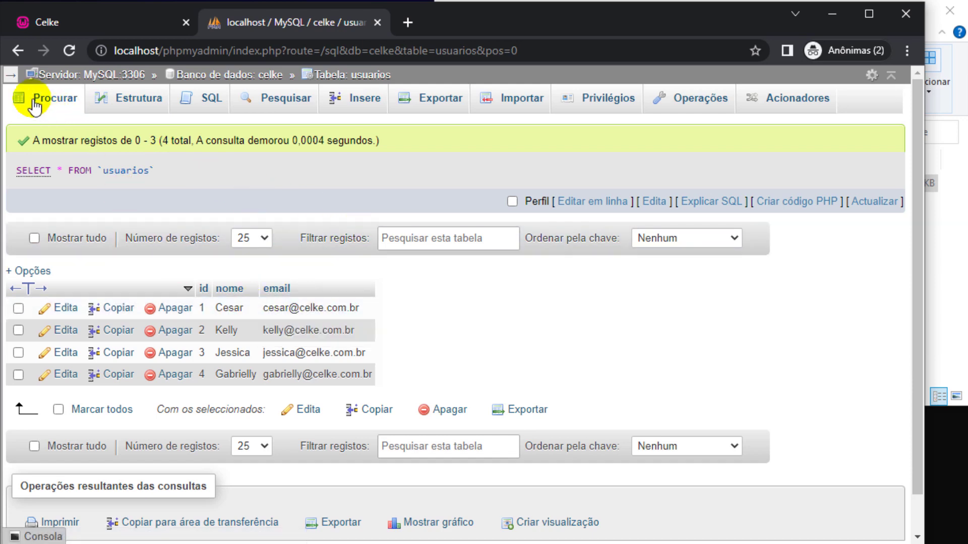
{"action": "left_click", "coordinate": [10, 75]}
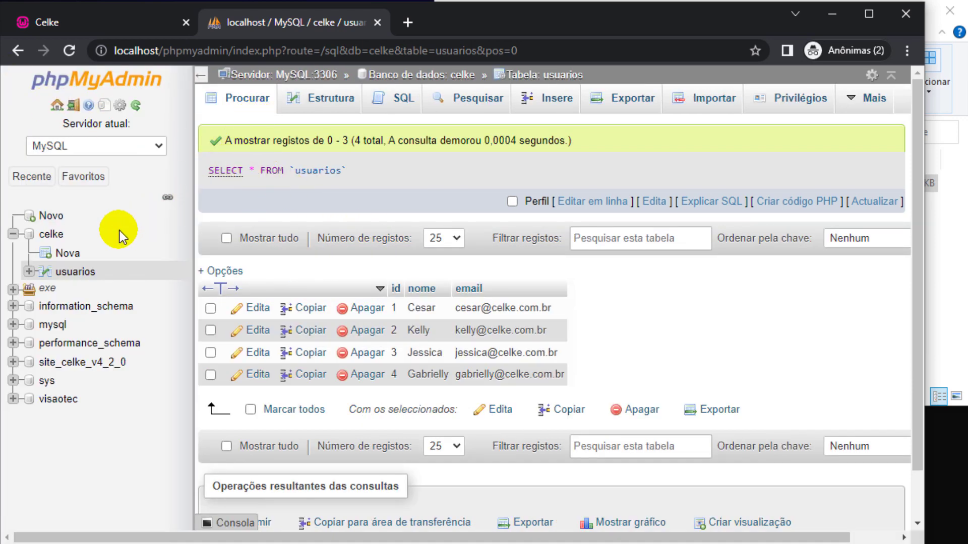
{"action": "left_click", "coordinate": [447, 76]}
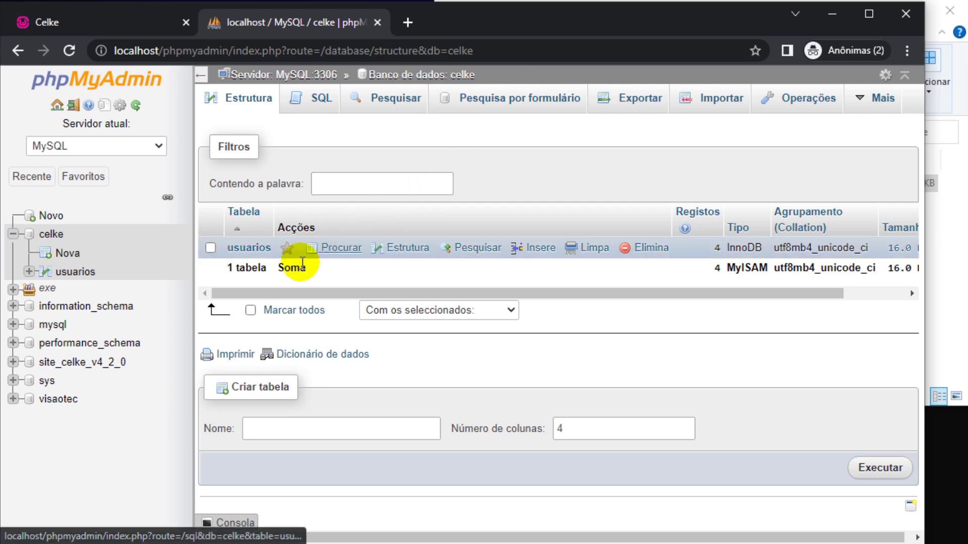
Create a table named compras with 4 columns from the celke overview.
{"action": "left_click", "coordinate": [285, 425]}
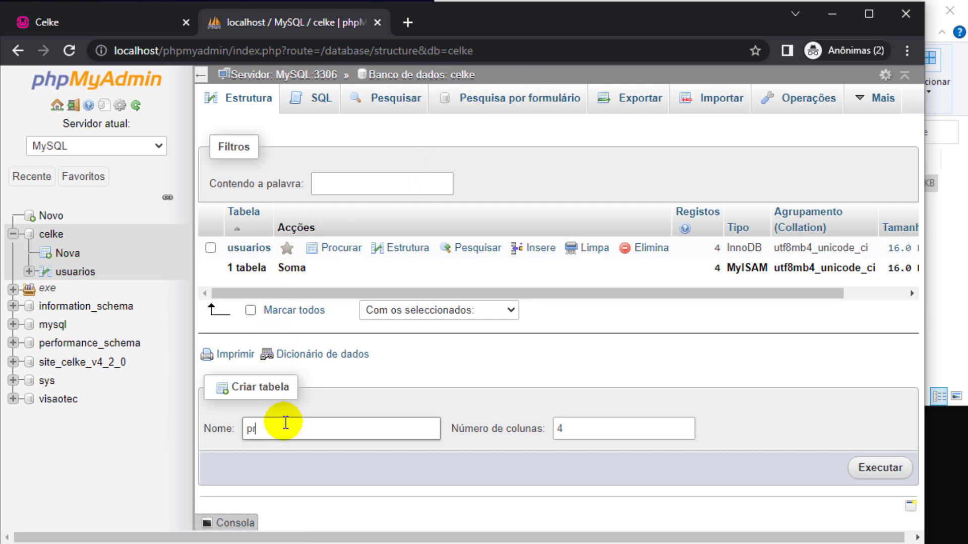
{"action": "type", "text": "compras"}
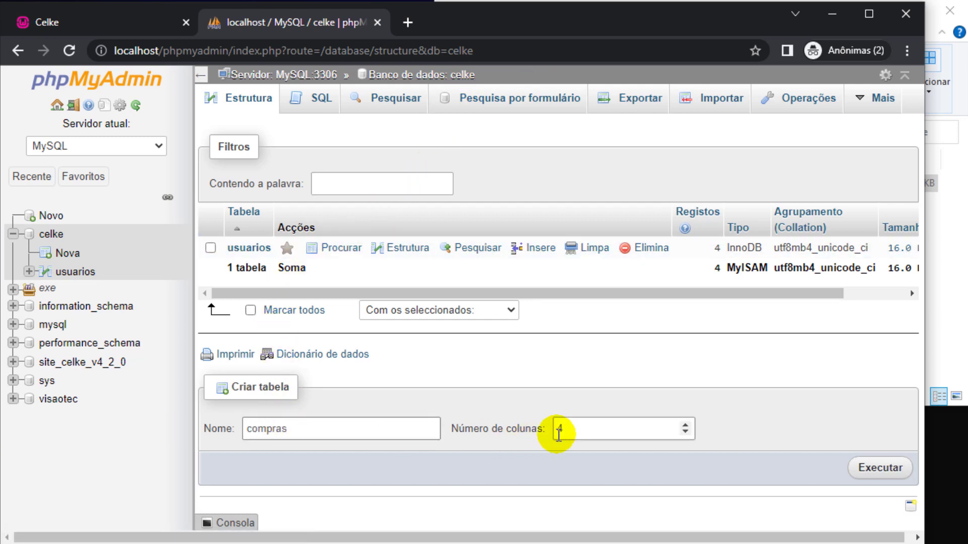
{"action": "left_click", "coordinate": [880, 467]}
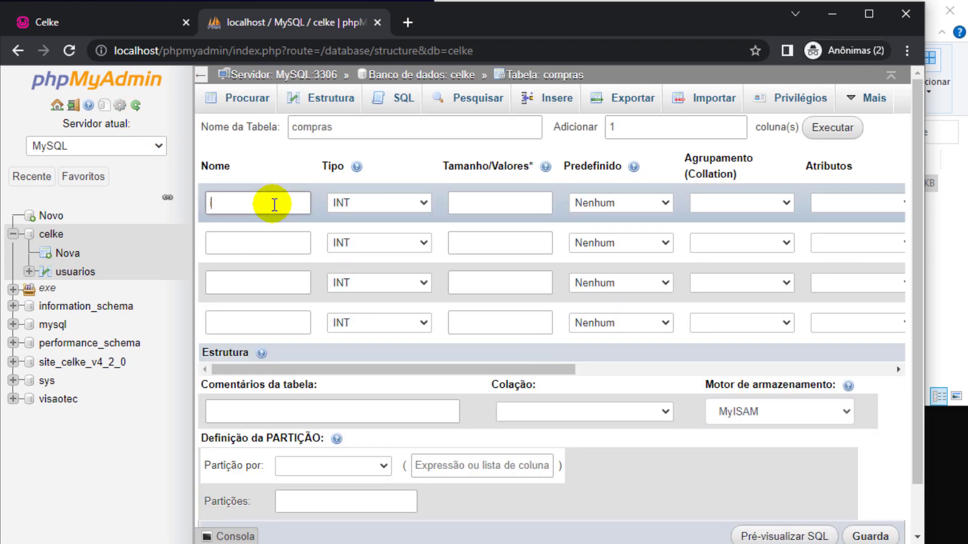
Make the id column an auto-increment PRIMARY key.
{"action": "left_click", "coordinate": [201, 75]}
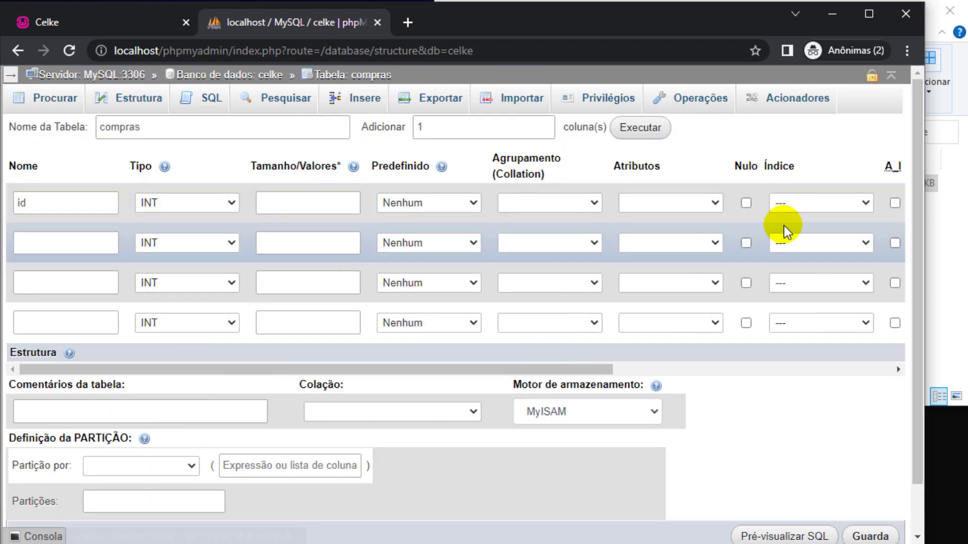
{"action": "left_click", "coordinate": [807, 202]}
{"action": "left_click", "coordinate": [799, 227]}
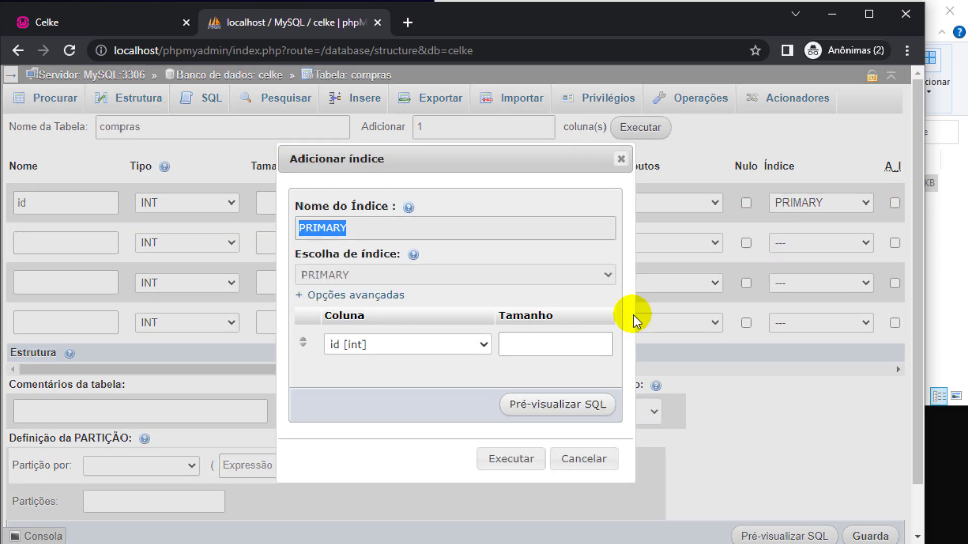
{"action": "left_click", "coordinate": [509, 459]}
{"action": "left_click", "coordinate": [895, 207]}
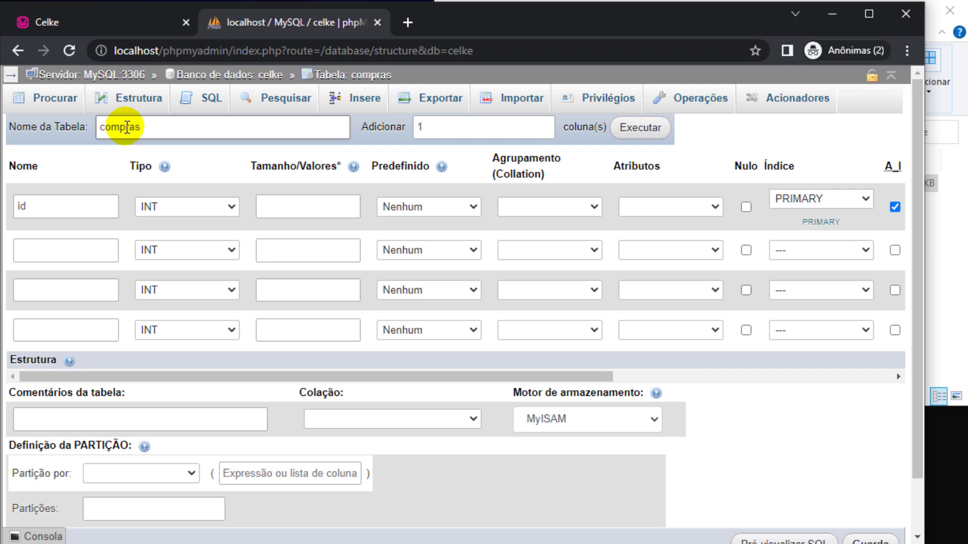
Rename the table to carrinho and name the second column usuario_id.
{"action": "left_click_drag", "start_coordinate": [124, 126], "coordinate": [98, 126]}
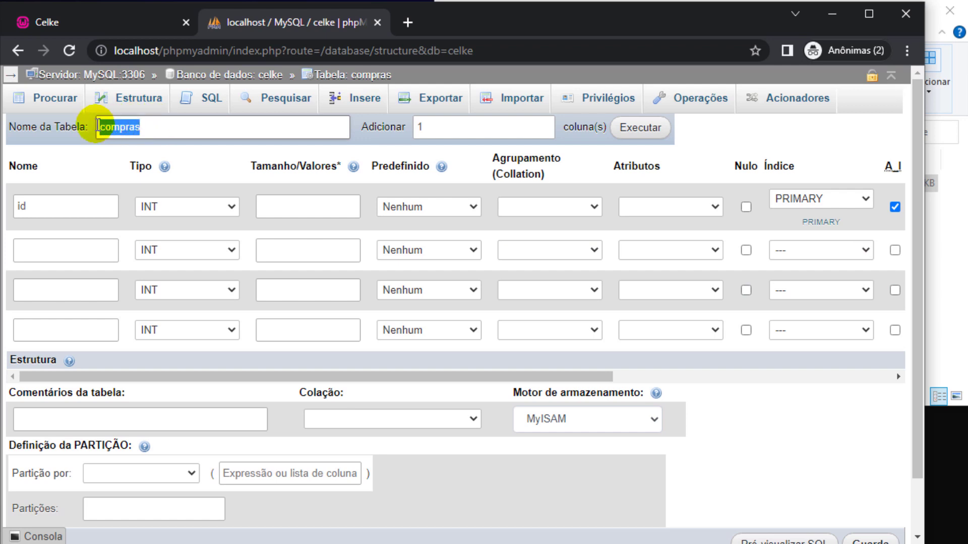
{"action": "type", "text": "carrinho"}
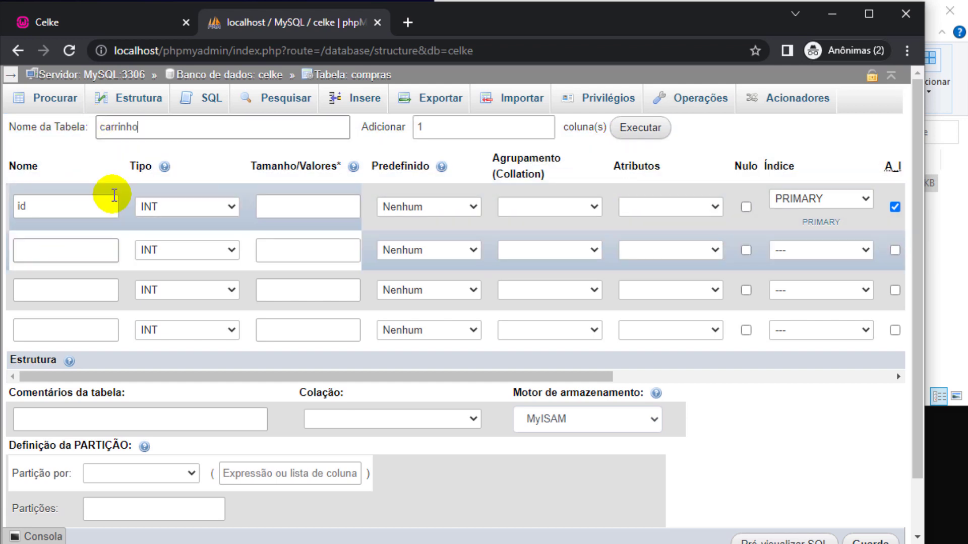
{"action": "left_click", "coordinate": [10, 74]}
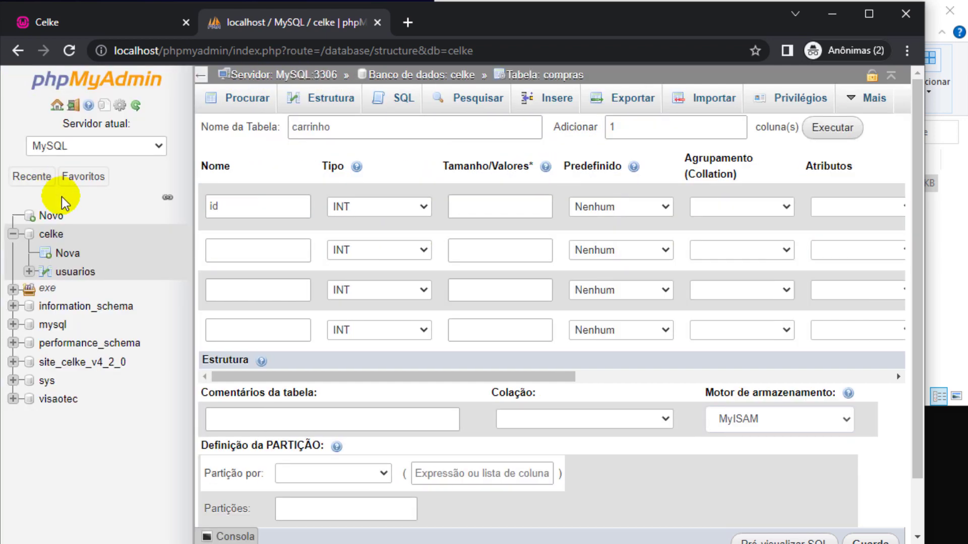
{"action": "double_click", "coordinate": [81, 272]}
{"action": "key", "text": "ctrl+c"}
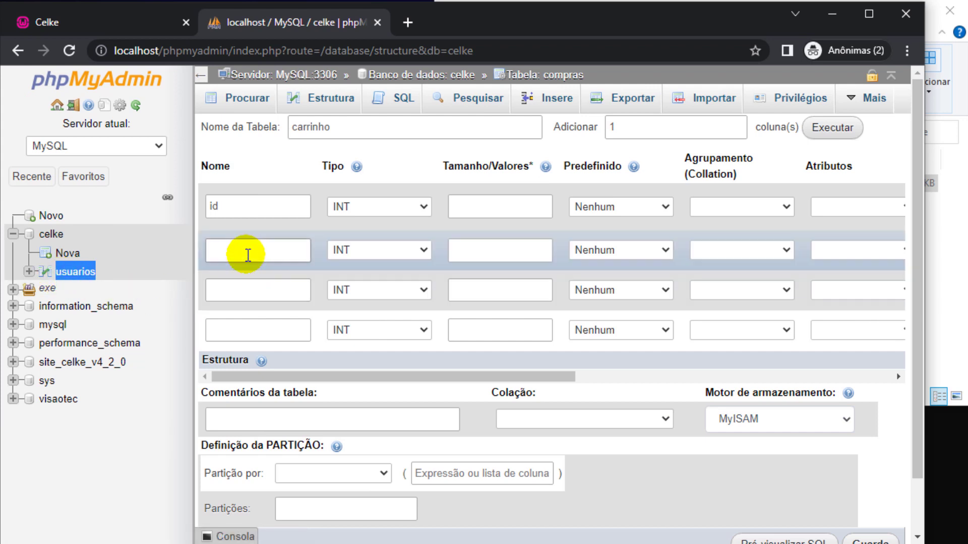
{"action": "left_click", "coordinate": [247, 252]}
{"action": "key", "text": "ctrl+v"}
{"action": "key", "text": "BackSpace"}
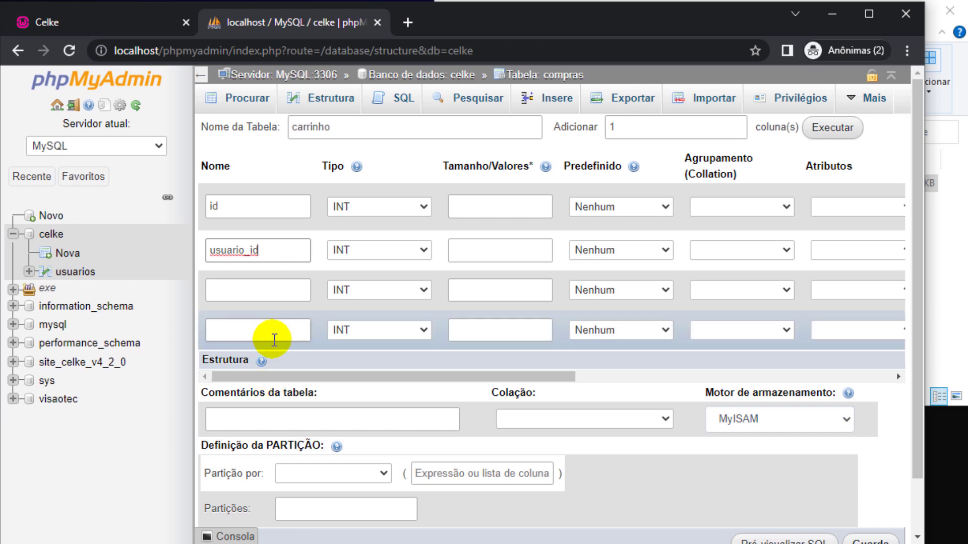
Switch the storage engine from MyISAM to InnoDB and save the carrinho table.
{"action": "left_click", "coordinate": [201, 75]}
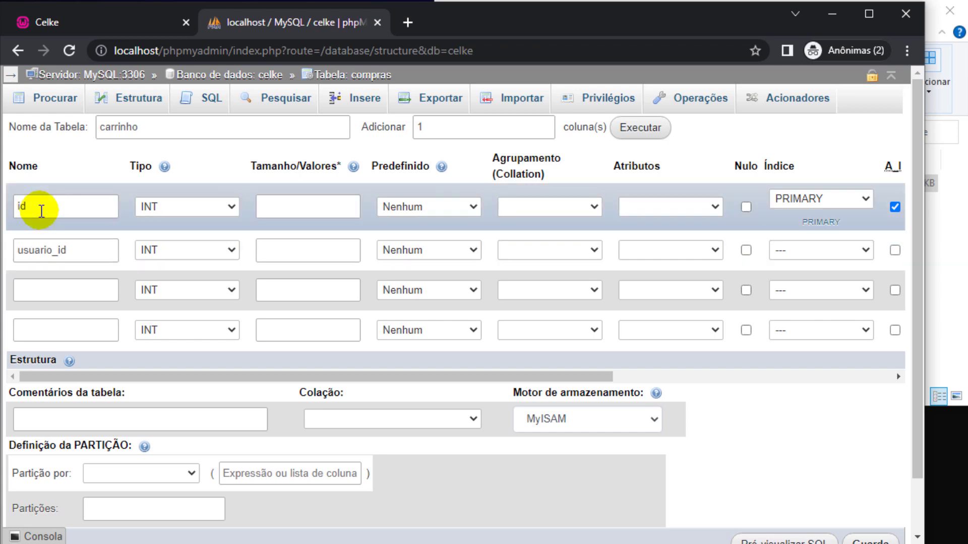
{"action": "left_click", "coordinate": [588, 420]}
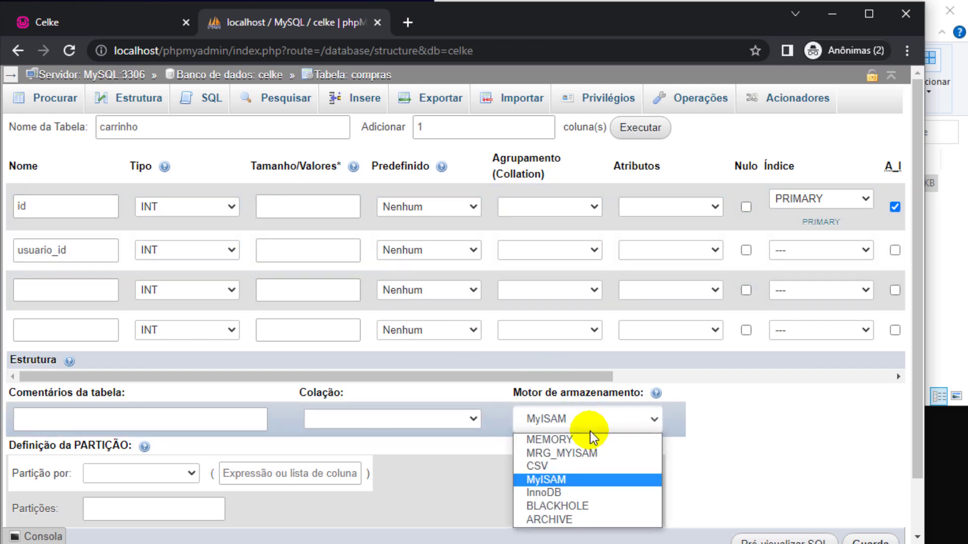
{"action": "left_click", "coordinate": [557, 491]}
{"action": "scroll", "coordinate": [655, 475], "scroll_direction": "down", "scroll_amount": 2}
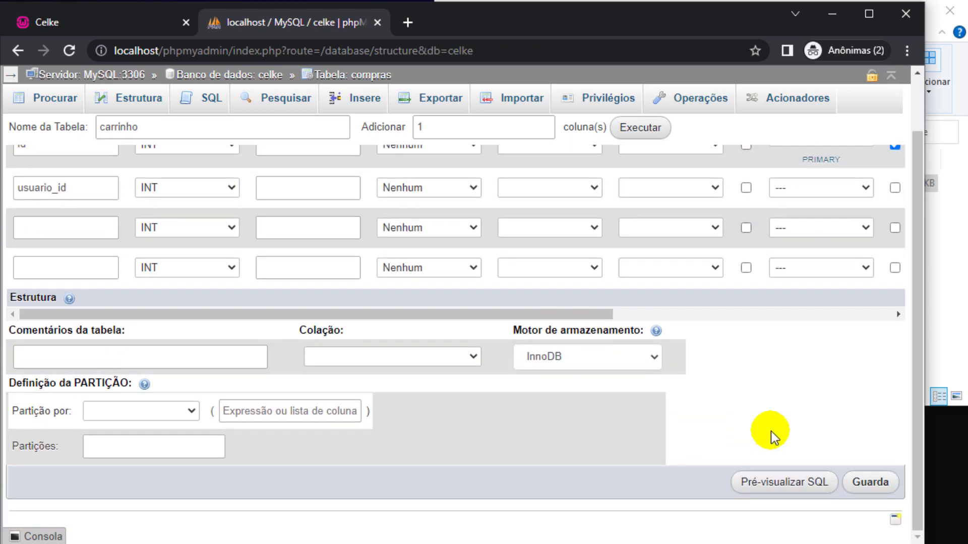
{"action": "left_click", "coordinate": [852, 481]}
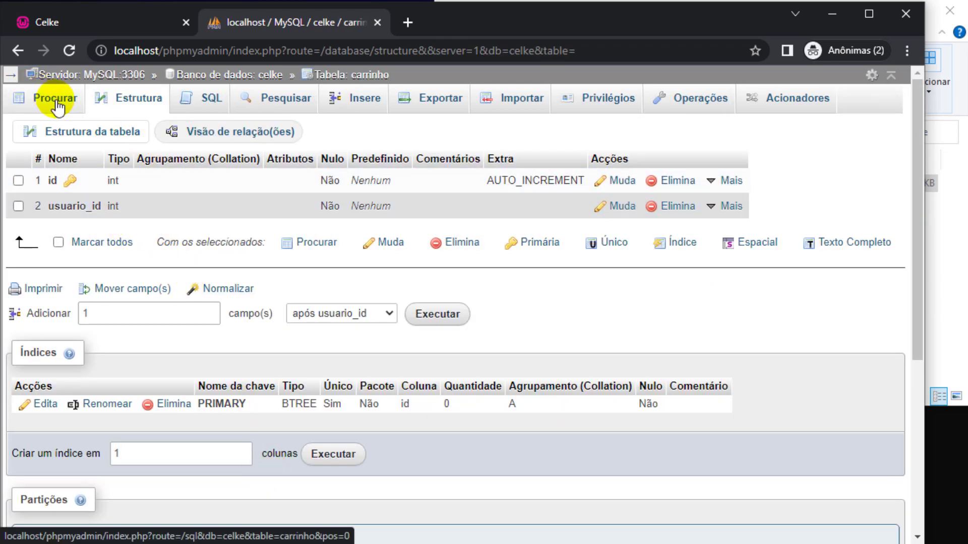
Insert two carrinho rows with usuario_id 1 and 2, then browse the table.
{"action": "left_click", "coordinate": [55, 99]}
{"action": "left_click", "coordinate": [356, 97]}
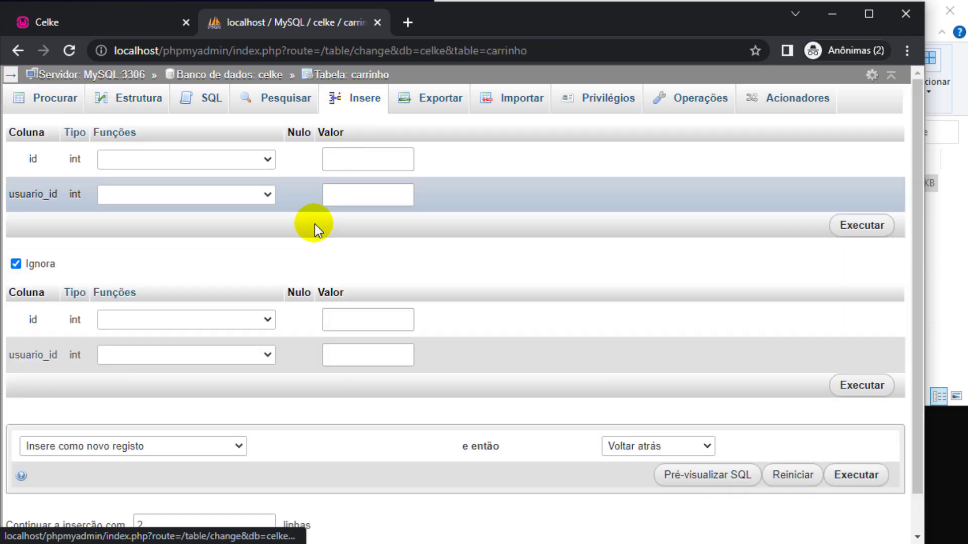
{"action": "left_click", "coordinate": [364, 197]}
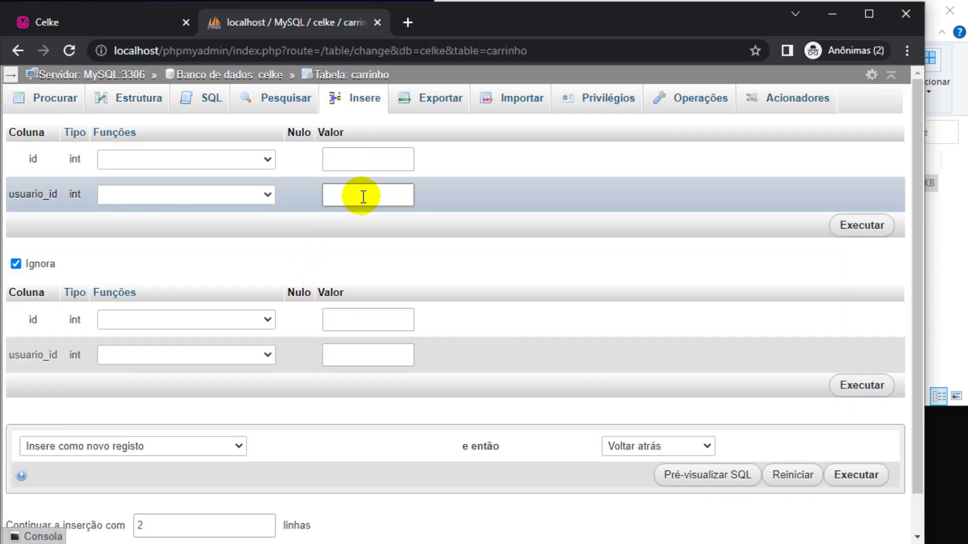
{"action": "type", "text": "1"}
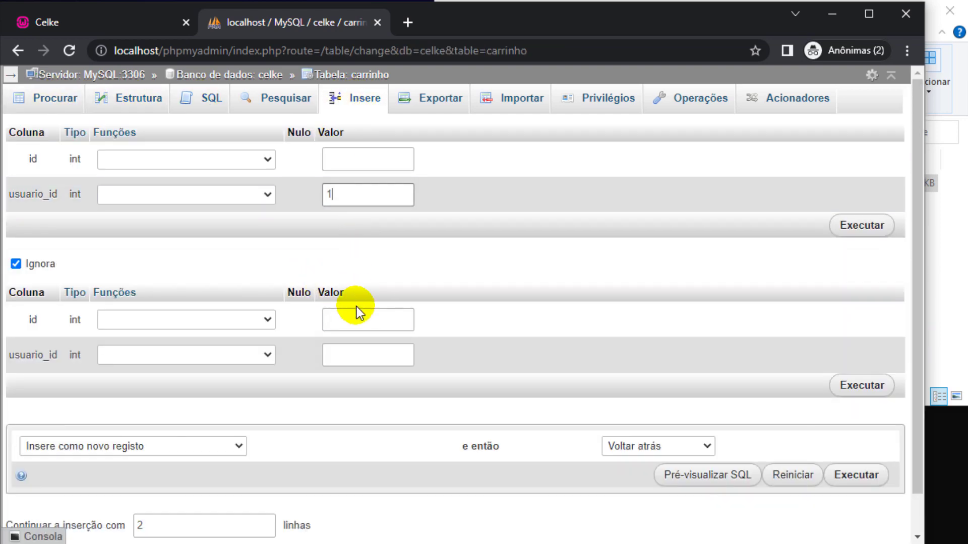
{"action": "left_click", "coordinate": [346, 356]}
{"action": "type", "text": "2"}
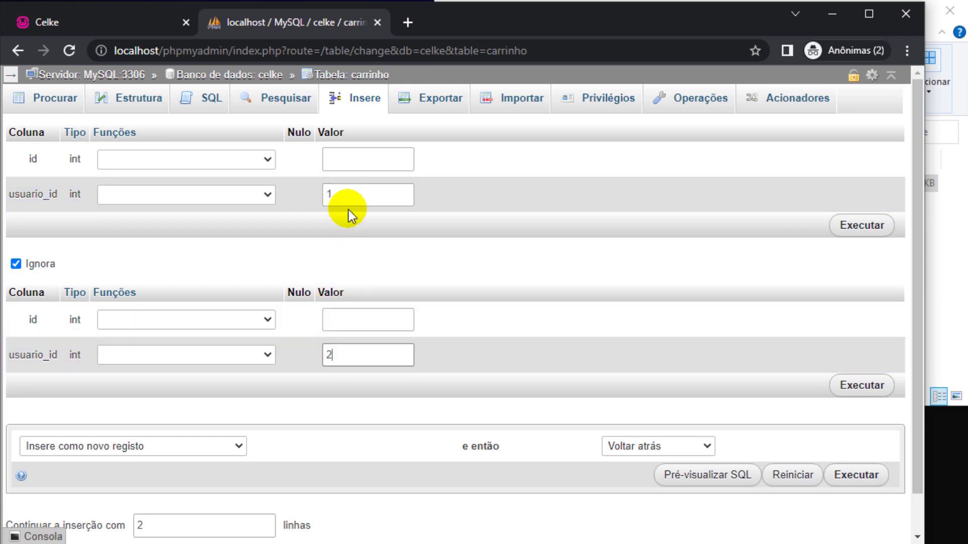
{"action": "left_click", "coordinate": [342, 194]}
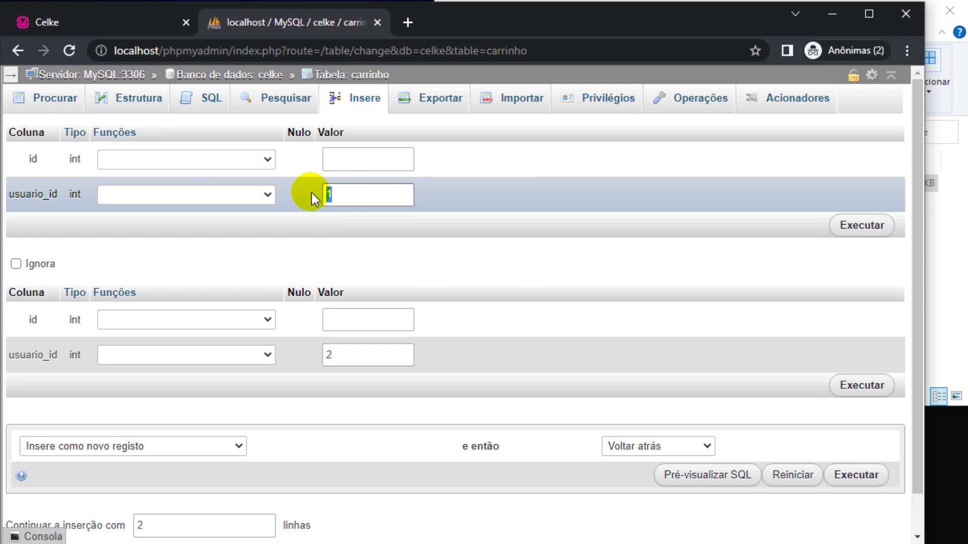
{"action": "double_click", "coordinate": [327, 355]}
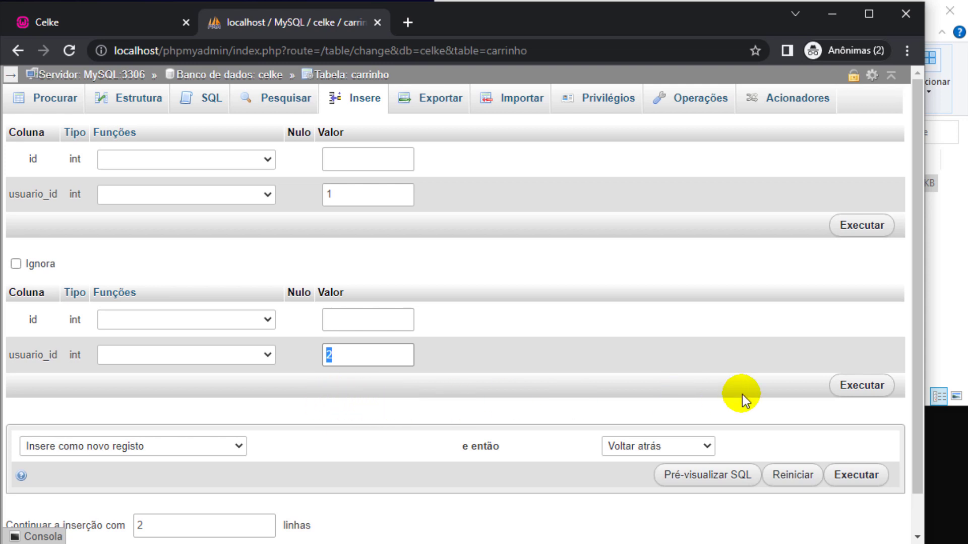
{"action": "left_click", "coordinate": [857, 387]}
{"action": "left_click", "coordinate": [48, 98]}
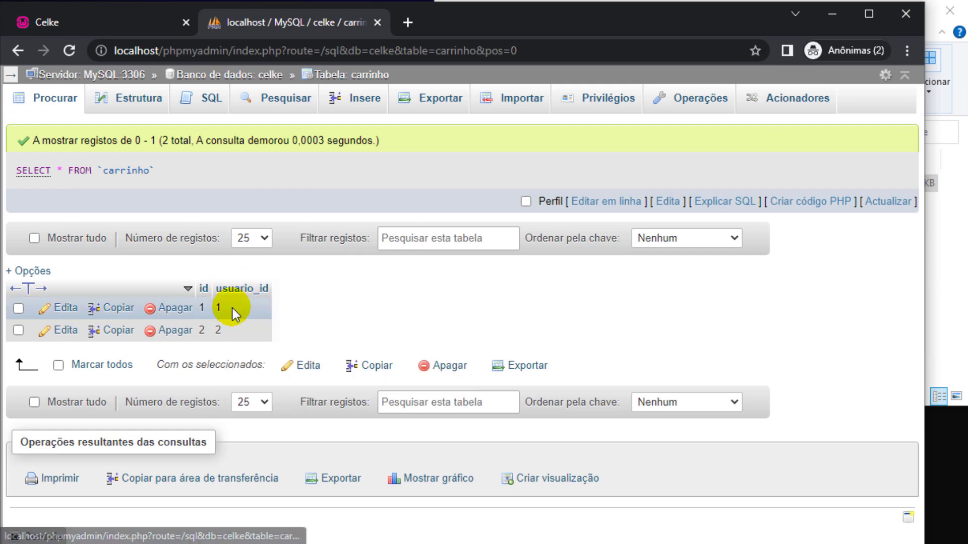
Back in carrinho's records, edit row 1's usuario_id inline to 2.
{"action": "left_click", "coordinate": [13, 76]}
{"action": "left_click", "coordinate": [62, 15]}
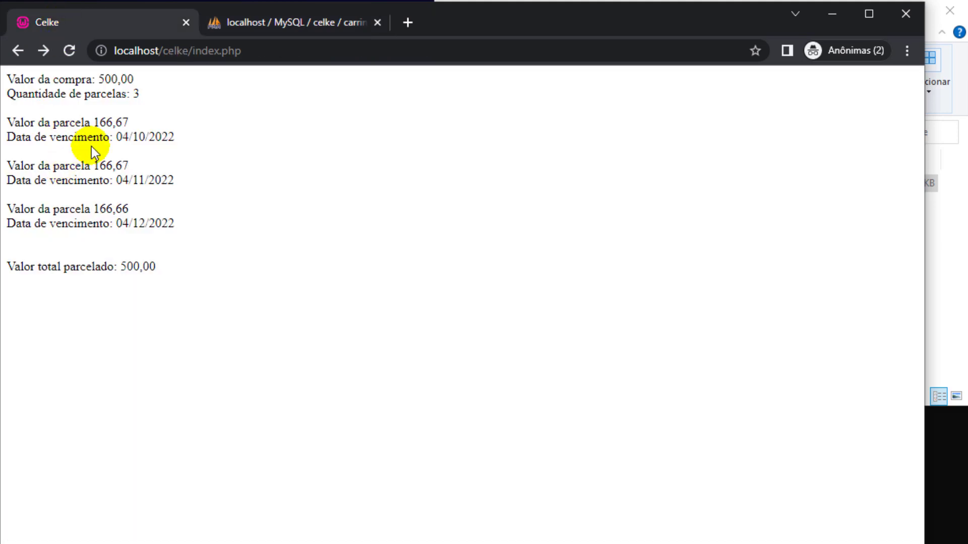
{"action": "left_click", "coordinate": [232, 27]}
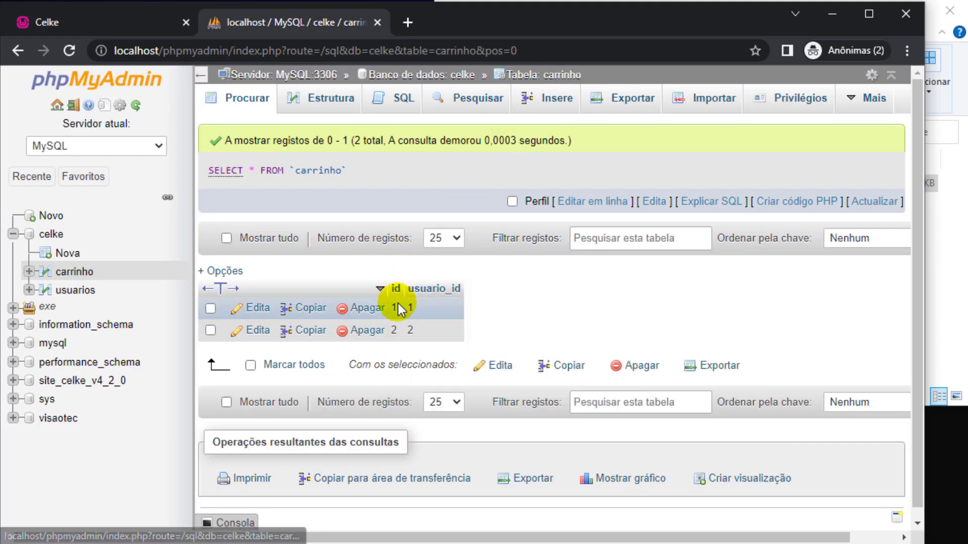
{"action": "double_click", "coordinate": [417, 305]}
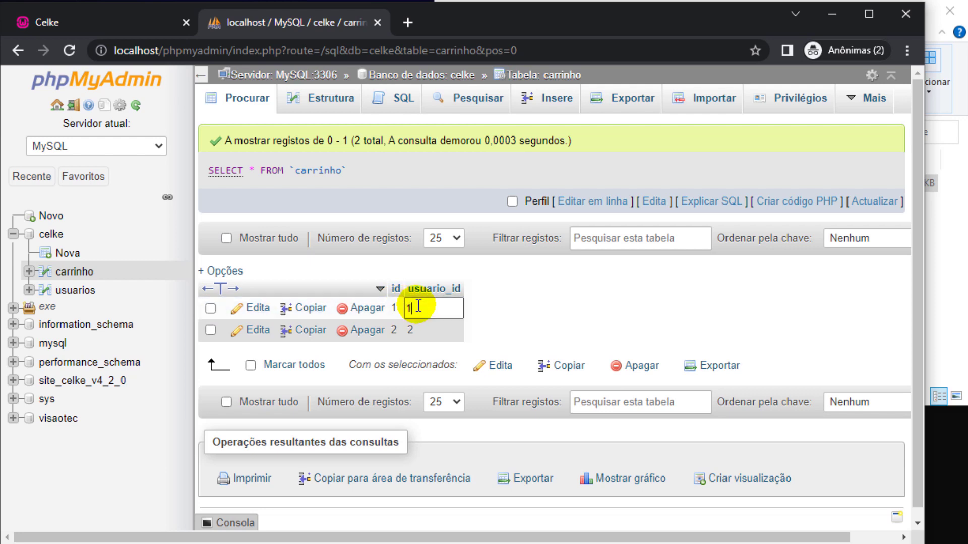
{"action": "type", "text": "2"}
{"action": "key", "text": "Return"}
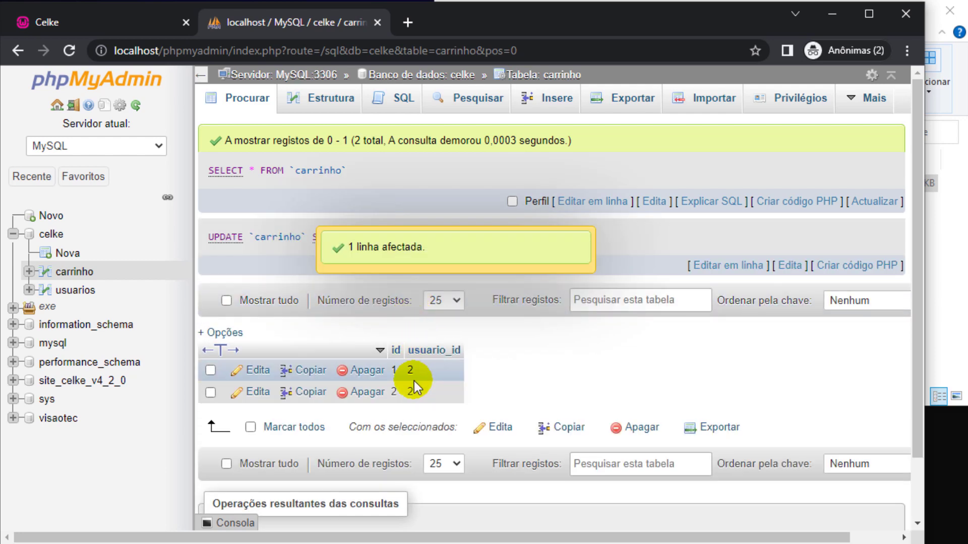
Set row 2's usuario_id to 1 and row 1's to 4.
{"action": "double_click", "coordinate": [417, 392]}
{"action": "key", "text": "BackSpace"}
{"action": "type", "text": "1"}
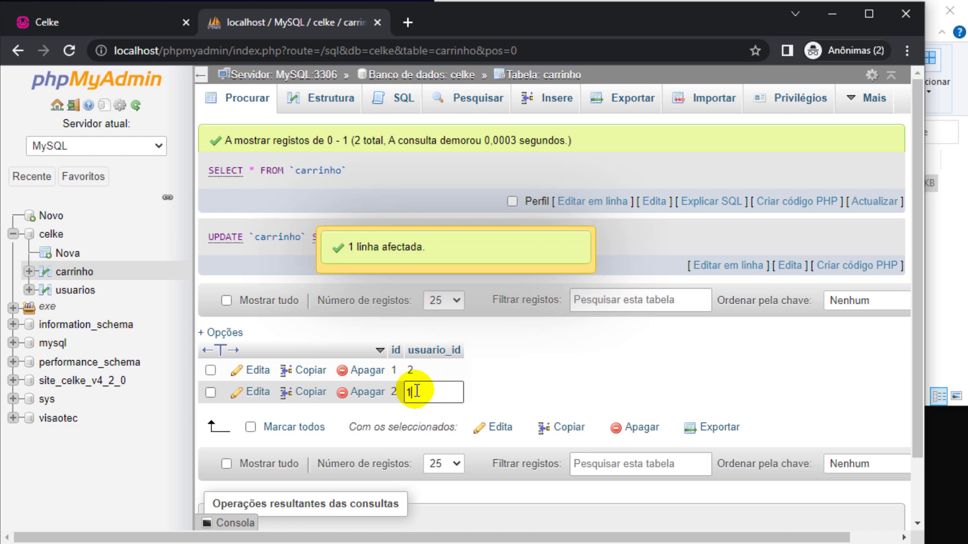
{"action": "key", "text": "Return"}
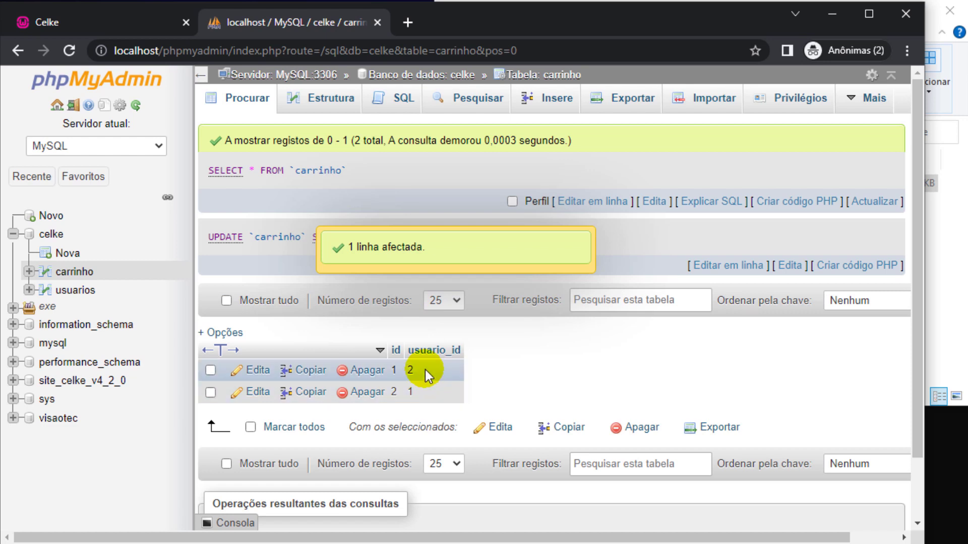
{"action": "double_click", "coordinate": [425, 370]}
{"action": "key", "text": "BackSpace"}
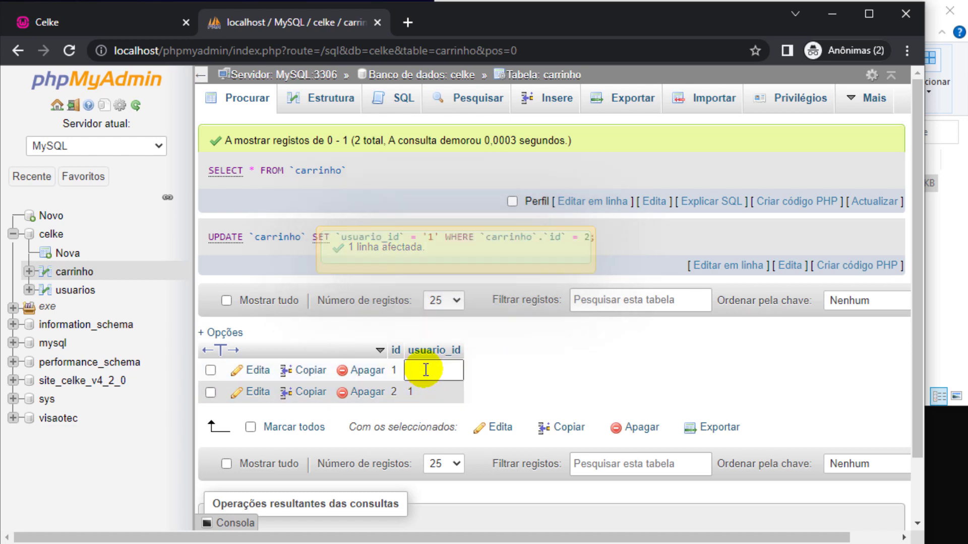
{"action": "type", "text": "4"}
{"action": "key", "text": "Return"}
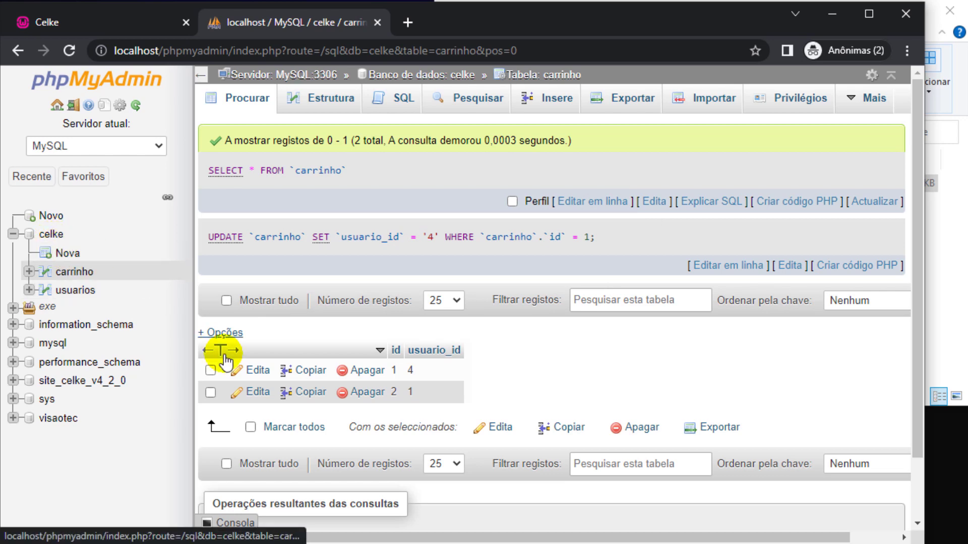
Create a table named parcelas with 4 columns in celke.
{"action": "left_click", "coordinate": [53, 241]}
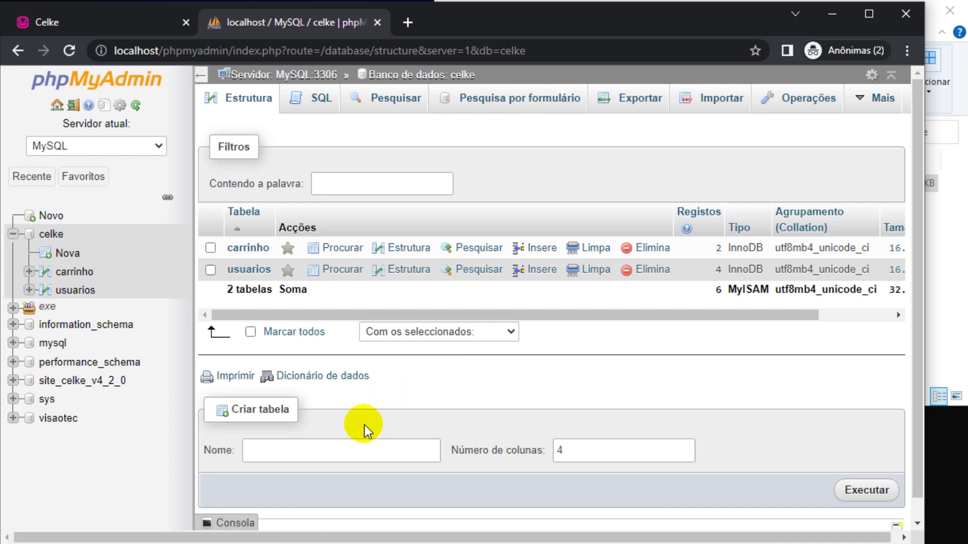
{"action": "left_click", "coordinate": [350, 448]}
{"action": "type", "text": "pa"}
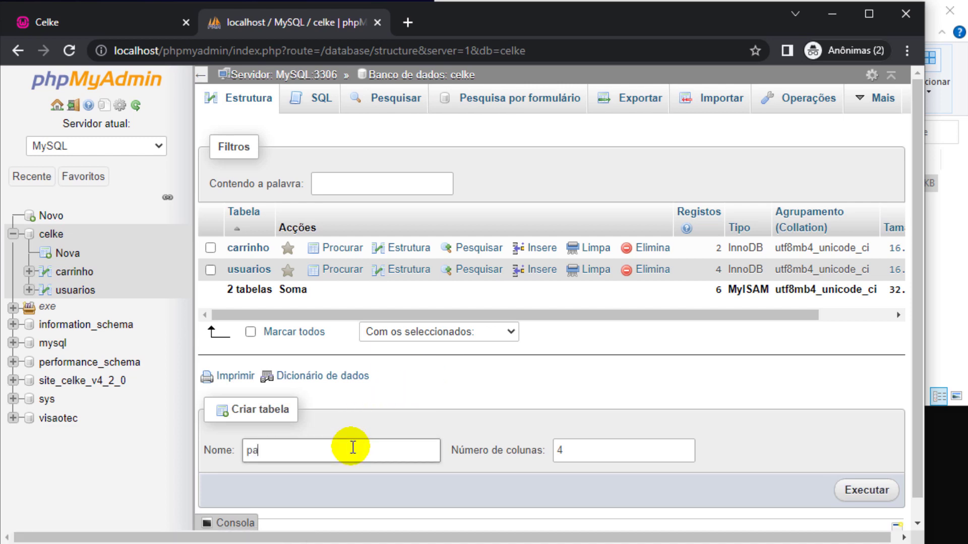
{"action": "type", "text": "rcelas"}
{"action": "key", "text": "Tab"}
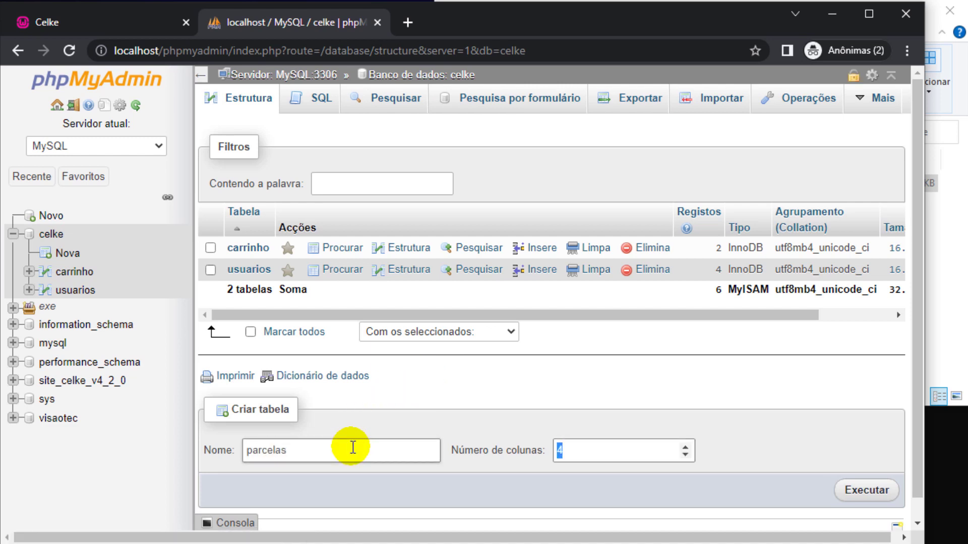
{"action": "left_click", "coordinate": [865, 491]}
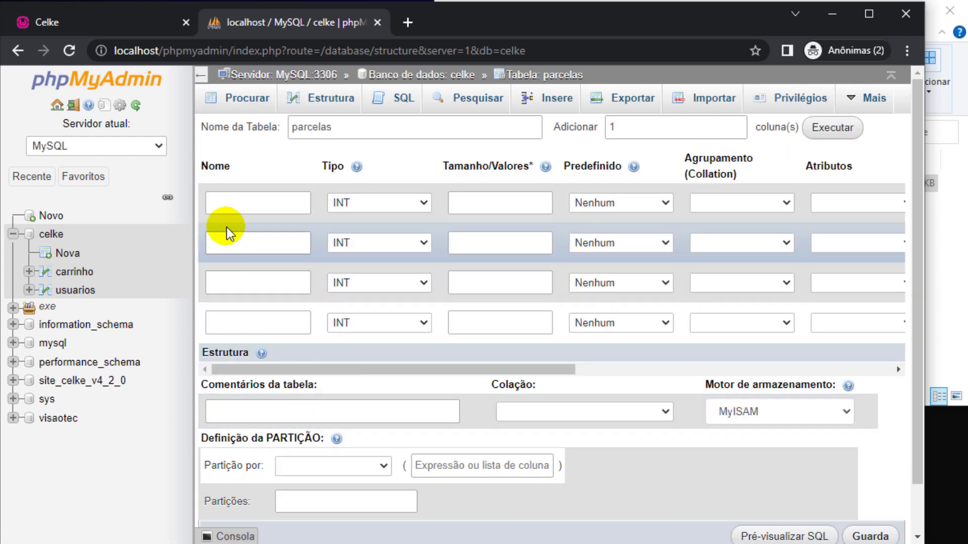
Name the first column id and make it an auto-increment PRIMARY key.
{"action": "left_click", "coordinate": [231, 206]}
{"action": "type", "text": "id"}
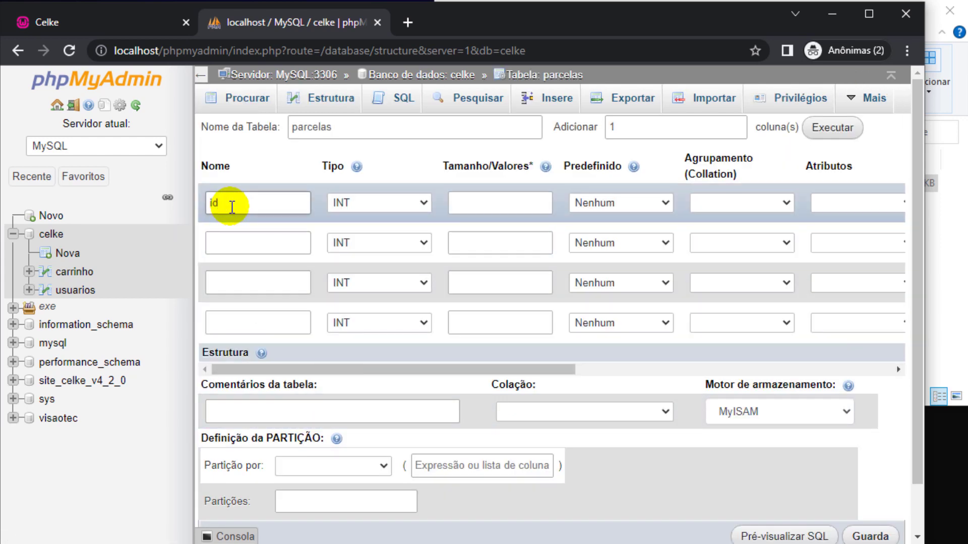
{"action": "left_click", "coordinate": [200, 75]}
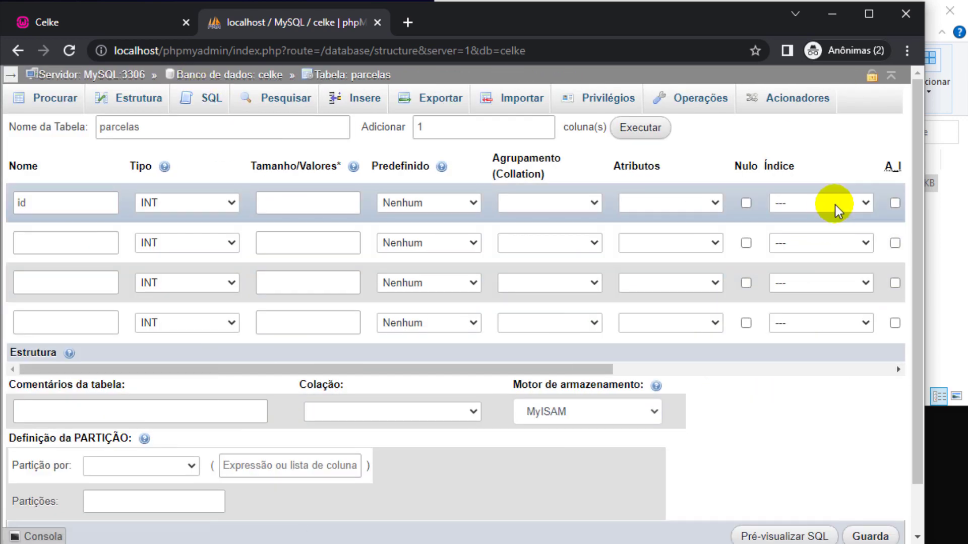
{"action": "left_click", "coordinate": [827, 207]}
{"action": "left_click", "coordinate": [808, 233]}
{"action": "left_click", "coordinate": [512, 458]}
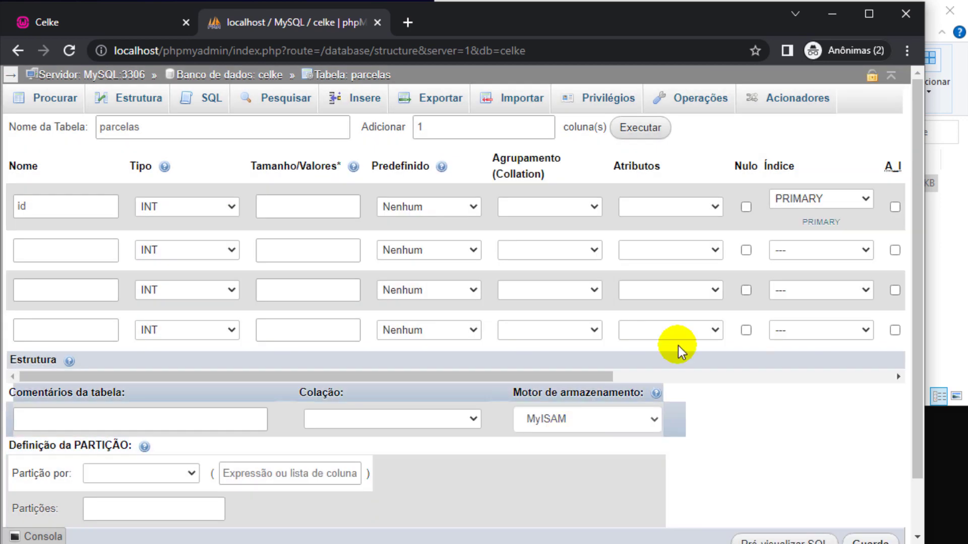
{"action": "left_click", "coordinate": [894, 206]}
Name the second column valor with type DOUBLE, then switch to the code editor.
{"action": "left_click", "coordinate": [22, 252]}
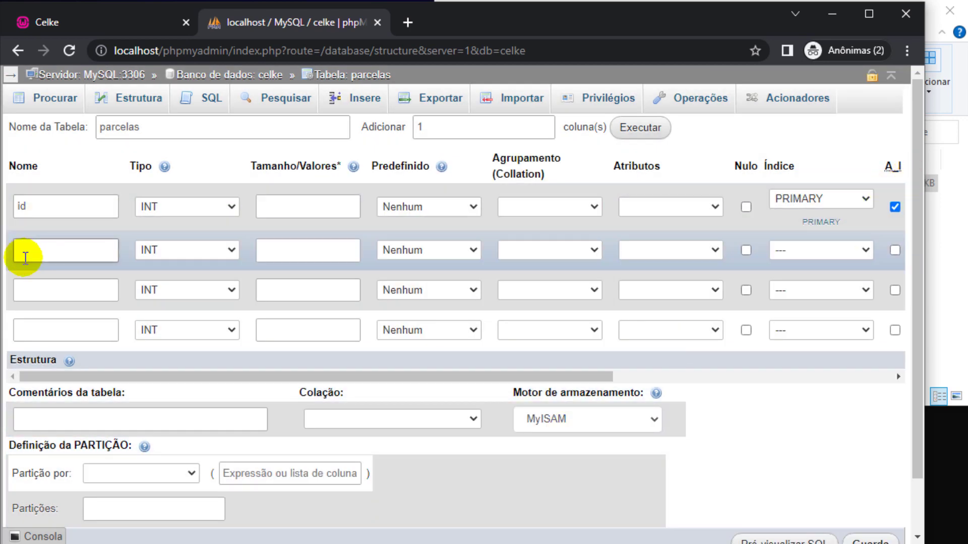
{"action": "type", "text": "valor"}
{"action": "key", "text": "Tab"}
{"action": "key", "text": "d"}
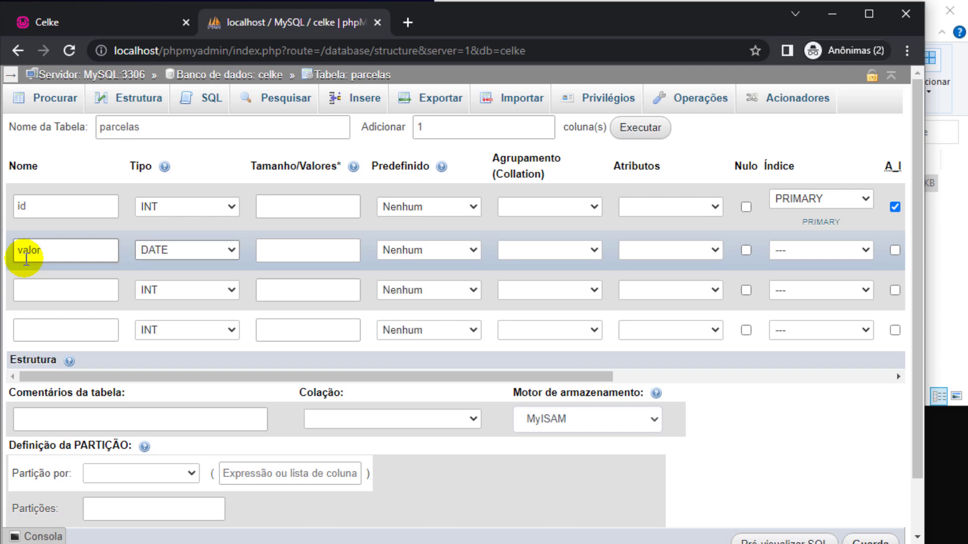
{"action": "key", "text": "d"}
{"action": "key", "text": "d"}
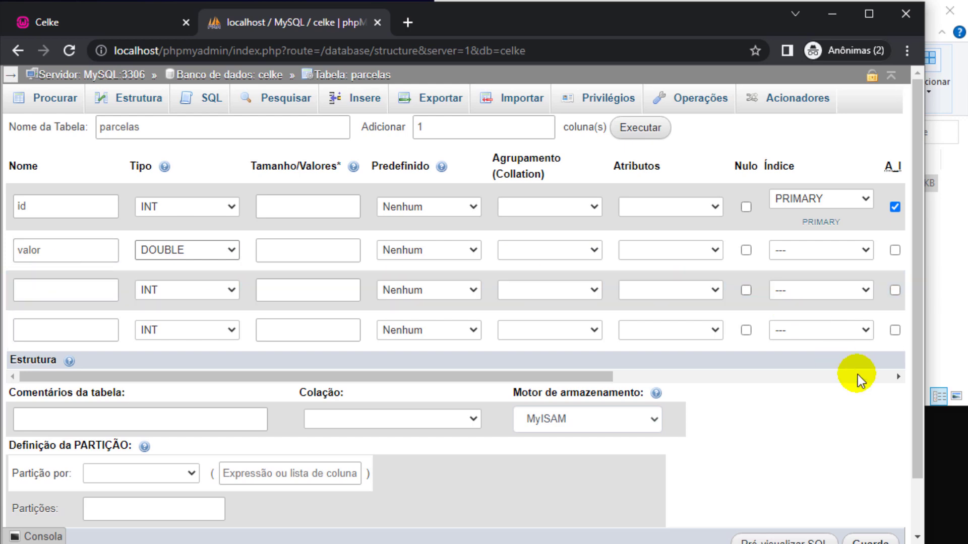
{"action": "left_click", "coordinate": [963, 440]}
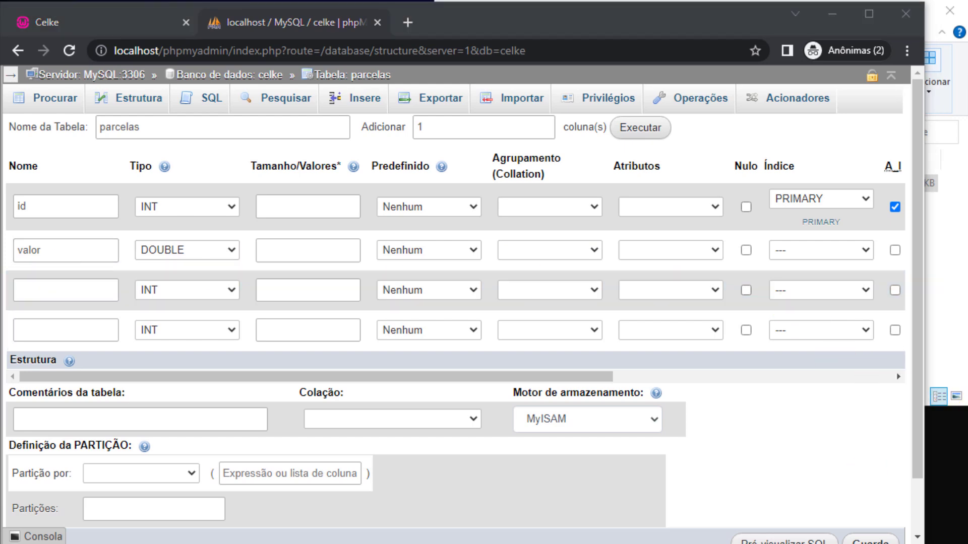
{"action": "key", "text": "alt+Tab"}
Open index.php and insert a blank line after the total-installment echo near the script's end.
{"action": "left_click", "coordinate": [71, 124]}
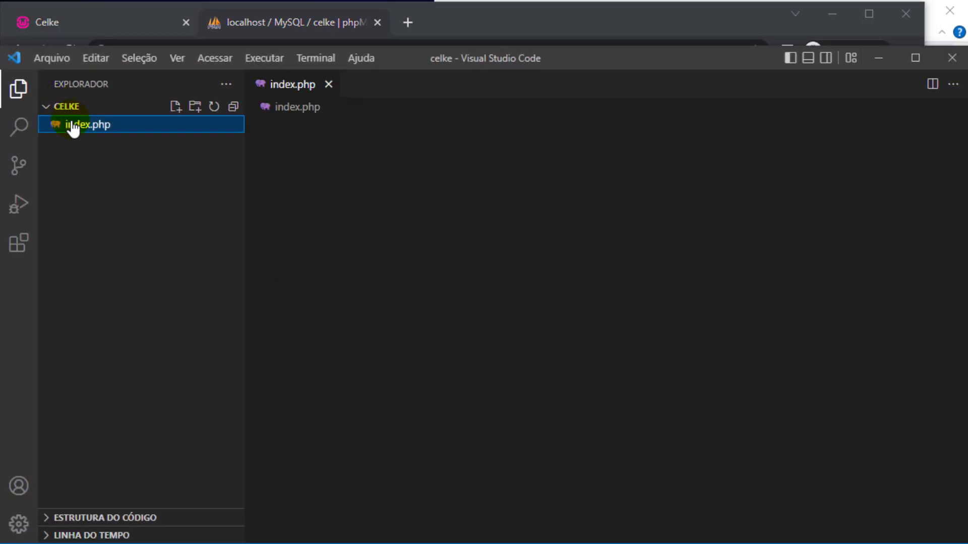
{"action": "scroll", "coordinate": [414, 265], "scroll_direction": "down", "scroll_amount": 6}
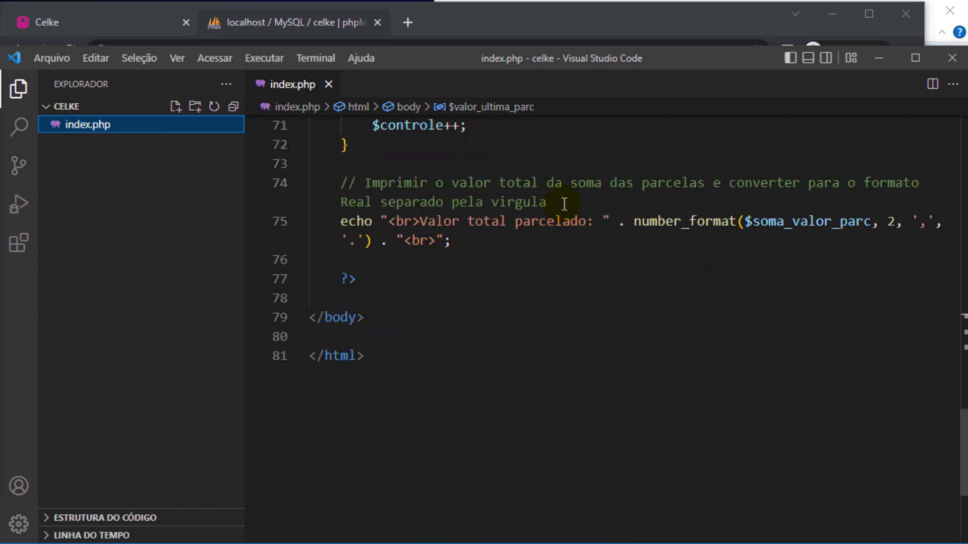
{"action": "left_click", "coordinate": [565, 203]}
{"action": "left_click", "coordinate": [395, 260]}
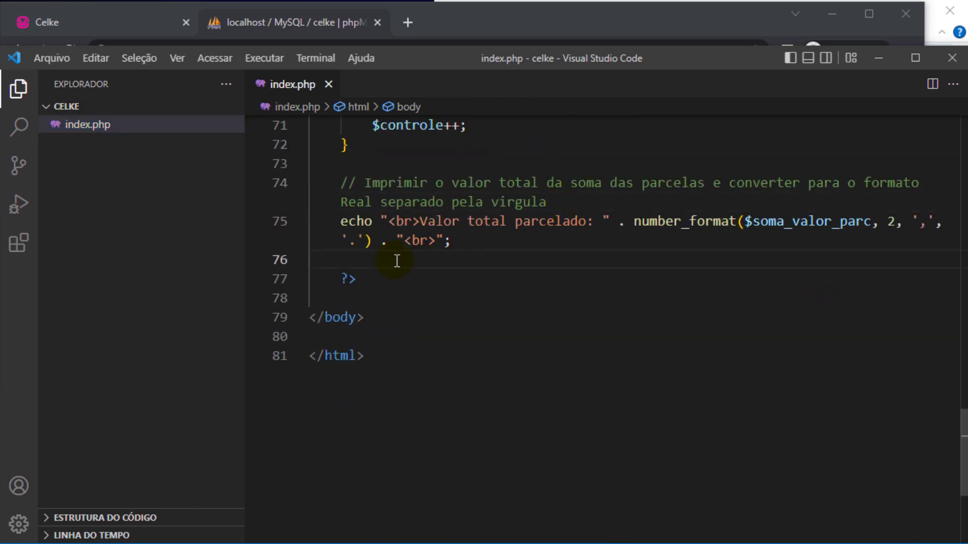
{"action": "key", "text": "Return"}
Write the comment // 47582.56 on the new line, replacing the comma-formatted 47.582,56.
{"action": "type", "text": "// "}
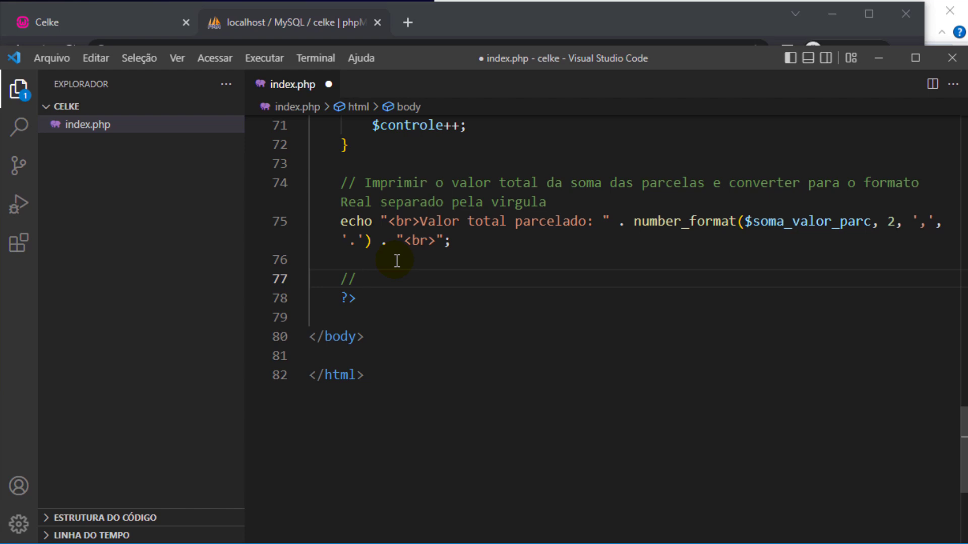
{"action": "type", "text": "4"}
{"action": "type", "text": ".35"}
{"action": "key", "text": "BackSpace"}
{"action": "key", "text": "BackSpace"}
{"action": "key", "text": "BackSpace"}
{"action": "type", "text": ".3"}
{"action": "key", "text": "Left"}
{"action": "key", "text": "BackSpace"}
{"action": "type", "text": ","}
{"action": "key", "text": "BackSpace"}
{"action": "type", "text": ".1"}
{"action": "key", "text": "Delete"}
{"action": "key", "text": "BackSpace"}
{"action": "key", "text": "BackSpace"}
{"action": "type", "text": "7"}
{"action": "type", "text": ".58"}
{"action": "type", "text": "2,"}
{"action": "type", "text": "56"}
{"action": "key", "text": "Left"}
{"action": "key", "text": "Left"}
{"action": "key", "text": "Left"}
{"action": "key", "text": "Left"}
{"action": "key", "text": "Left"}
{"action": "key", "text": "Left"}
{"action": "key", "text": "BackSpace"}
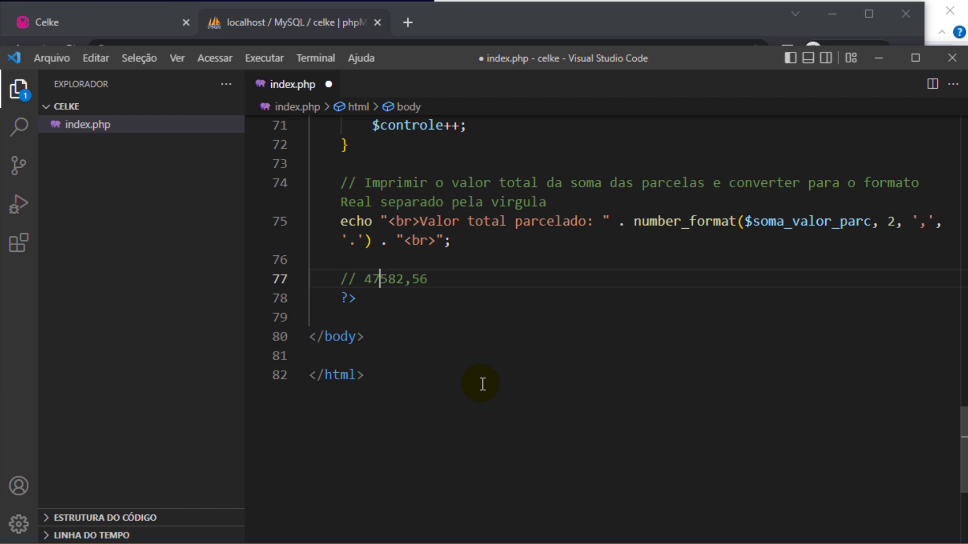
{"action": "key", "text": "Right"}
{"action": "key", "text": "Right"}
{"action": "key", "text": "Right"}
{"action": "key", "text": "Delete"}
{"action": "type", "text": "."}
Back in the parcelas table form, enter data_vencimento as the third row's column name.
{"action": "left_click", "coordinate": [282, 22]}
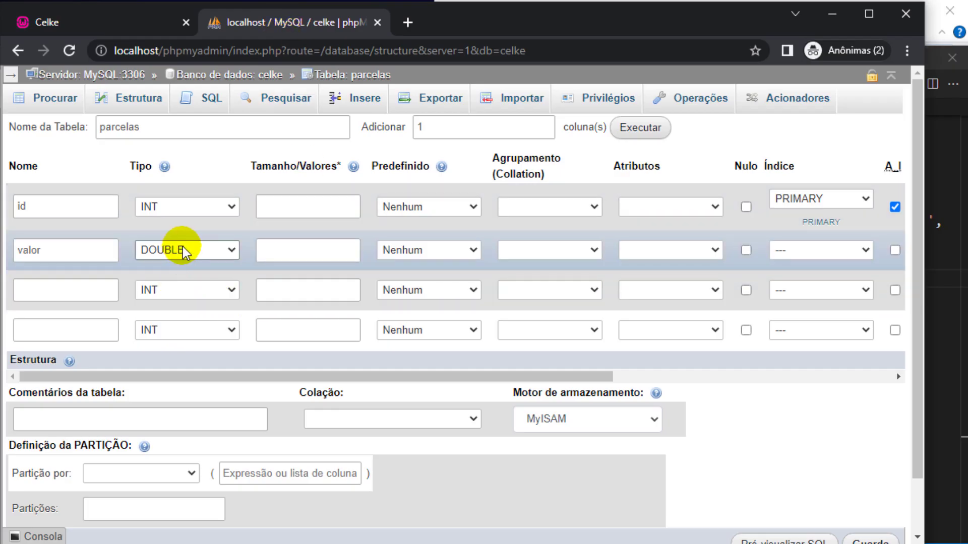
{"action": "left_click", "coordinate": [39, 296]}
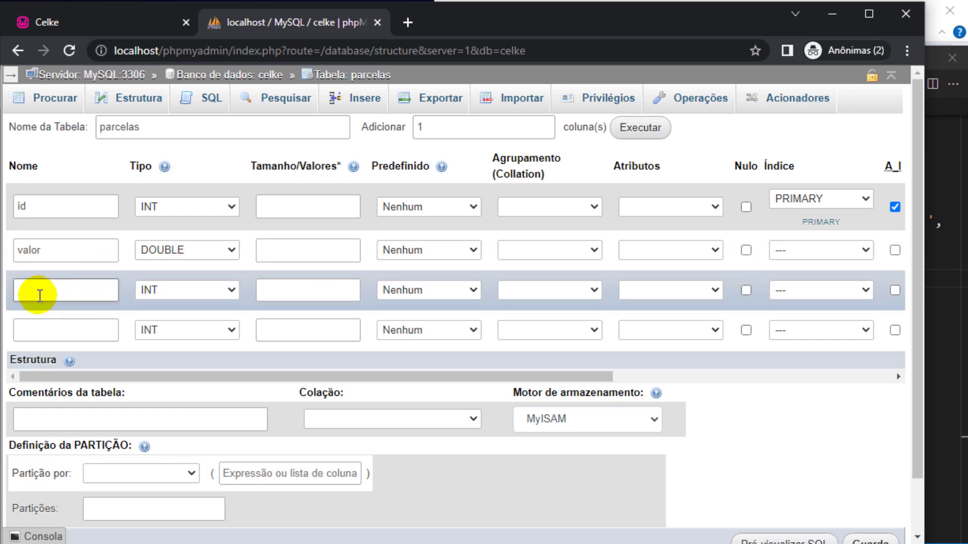
{"action": "type", "text": "data_vencimento"}
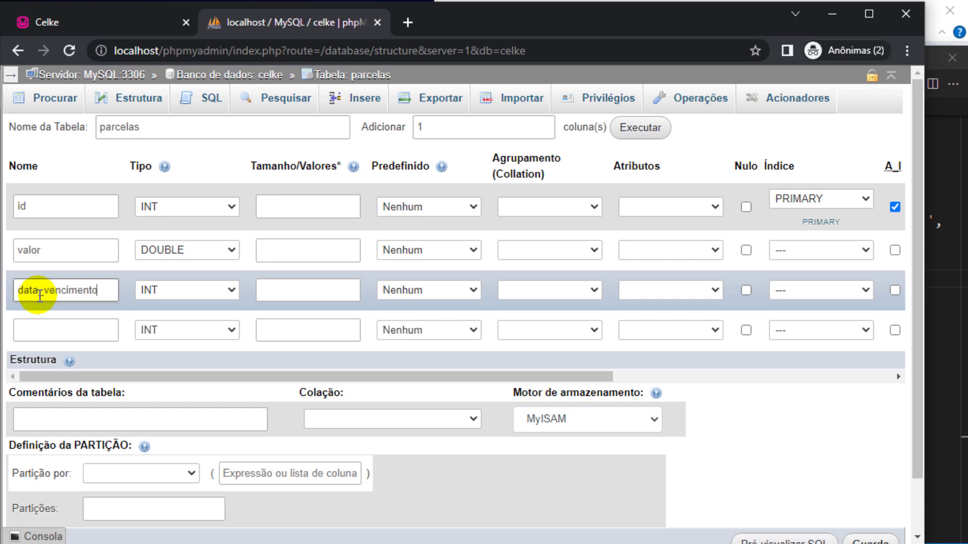